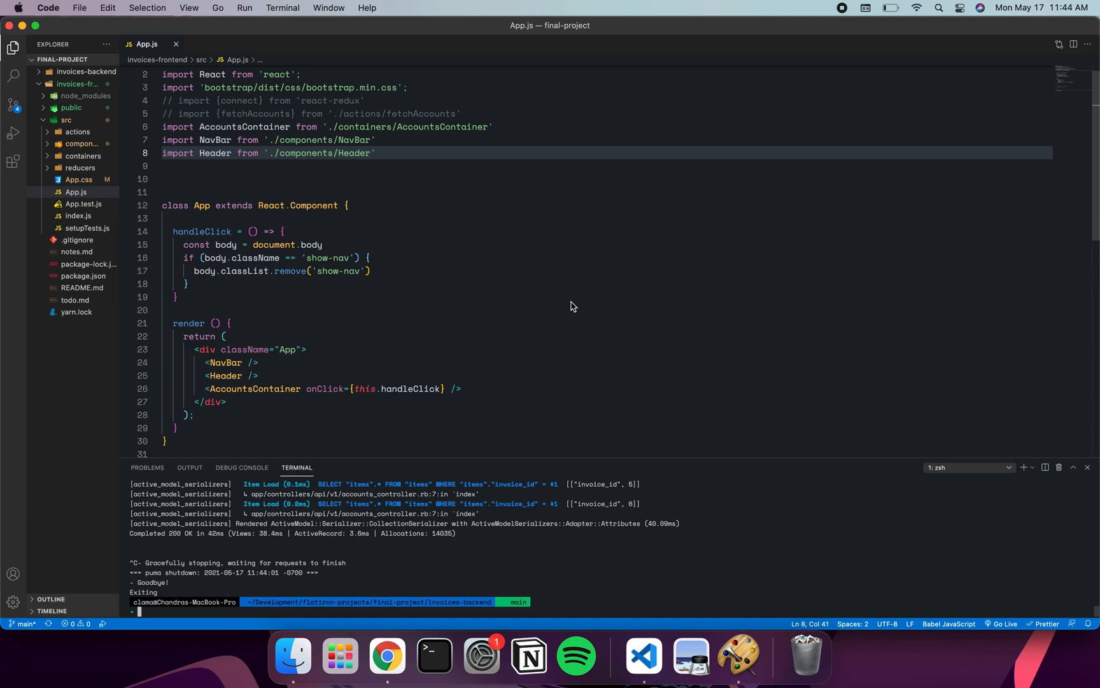
Start the Rails backend with 'rails s', then the React frontend with 'npm start' on another port
{"action": "type", "text": "rails s"}
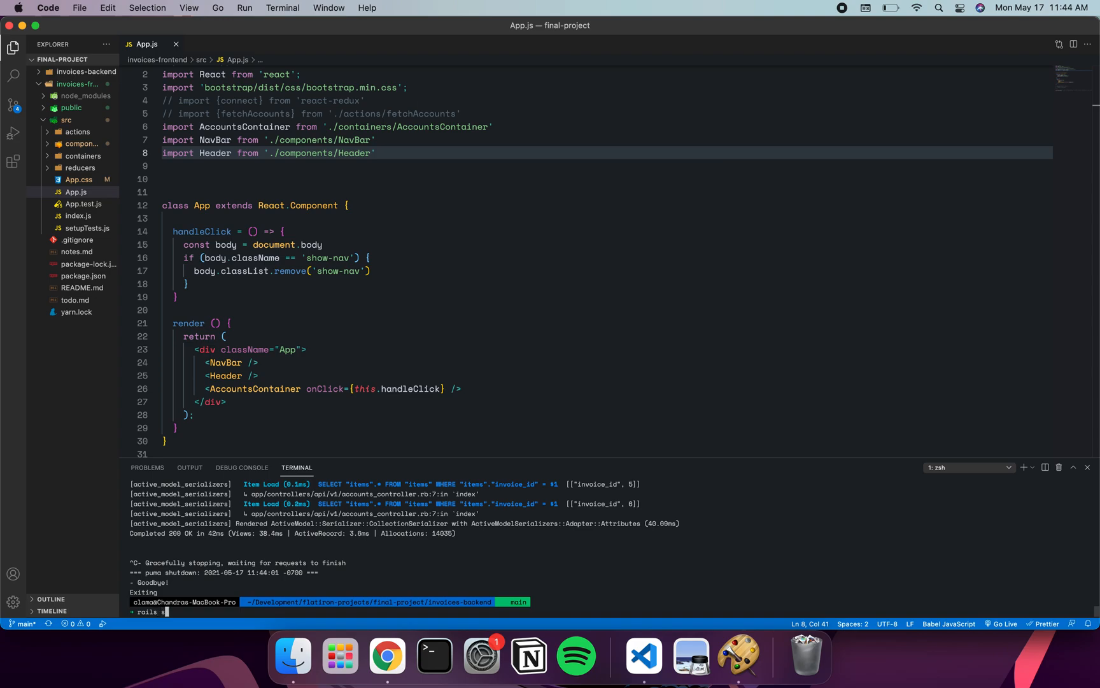
{"action": "key", "text": "Return"}
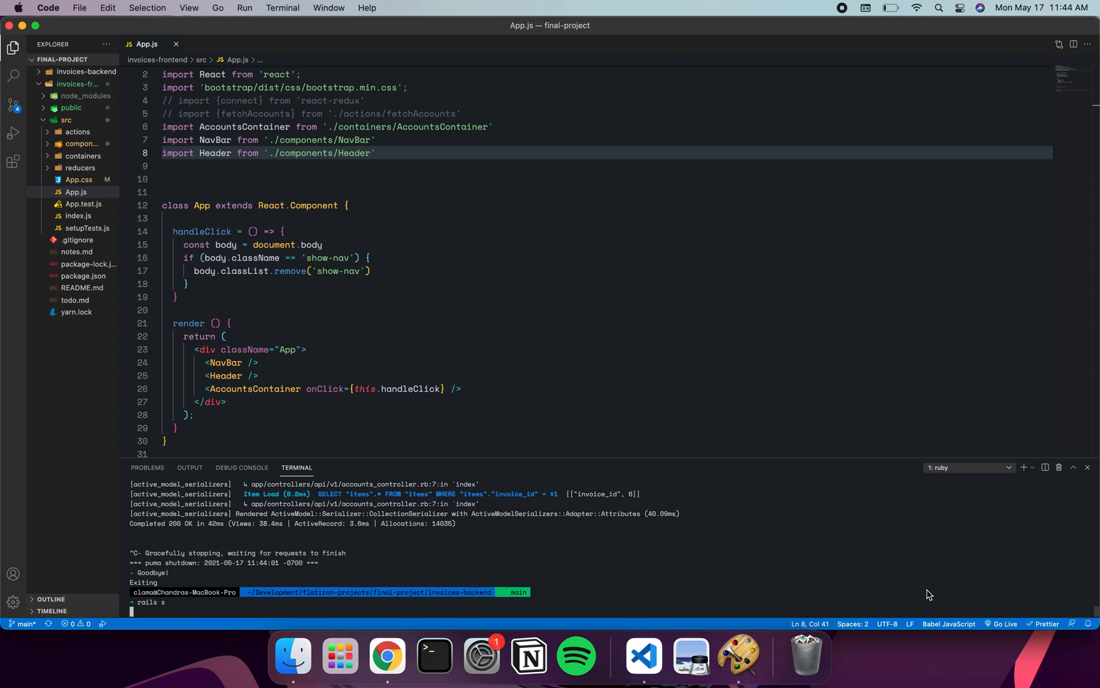
{"action": "left_click", "coordinate": [1007, 476]}
{"action": "left_click", "coordinate": [971, 483]}
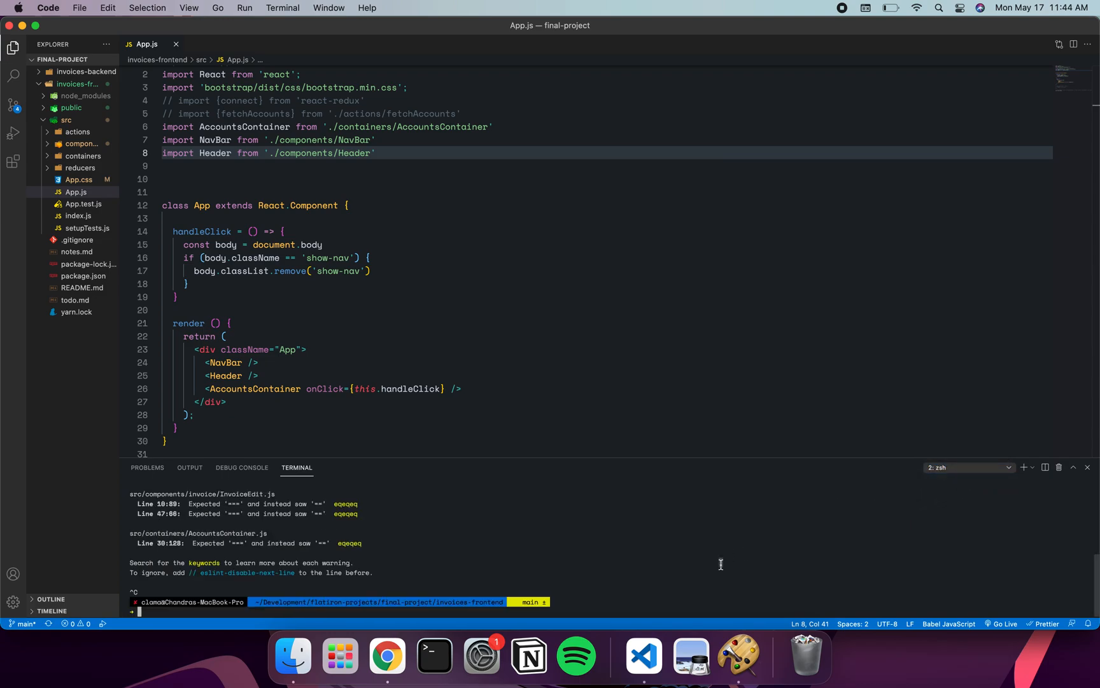
{"action": "type", "text": "np;m"}
{"action": "key", "text": "BackSpace"}
{"action": "key", "text": "BackSpace"}
{"action": "type", "text": "m start"}
{"action": "key", "text": "Return"}
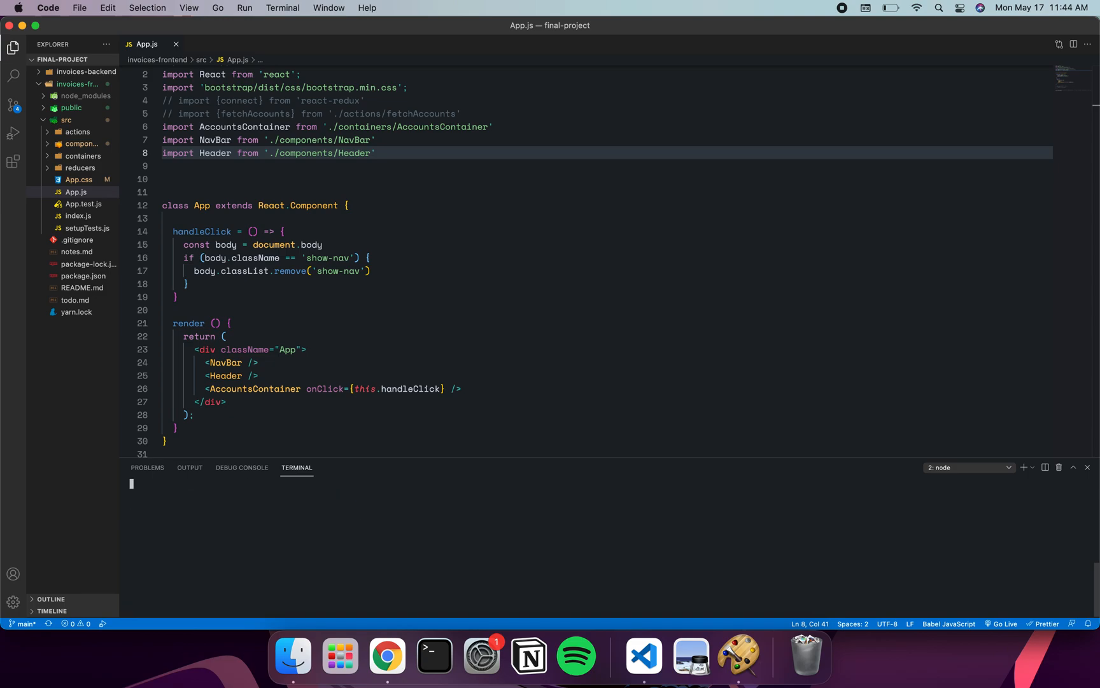
{"action": "key", "text": "y"}
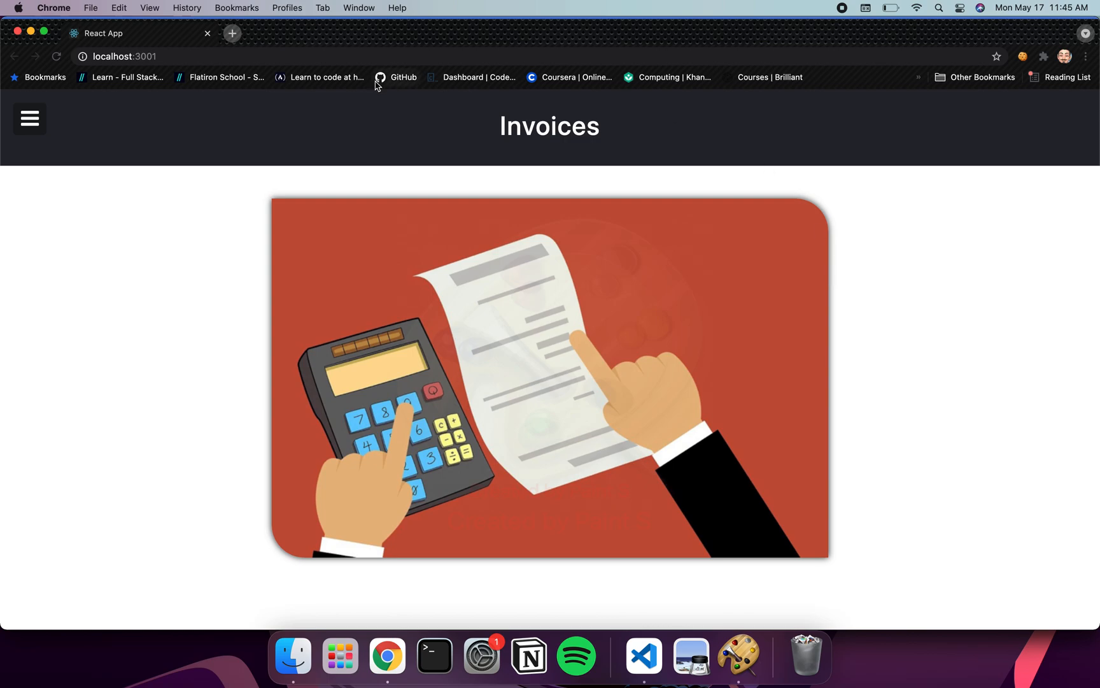
Go to the Accounts page at localhost:3001/accounts through the sidebar
{"action": "left_click", "coordinate": [36, 126]}
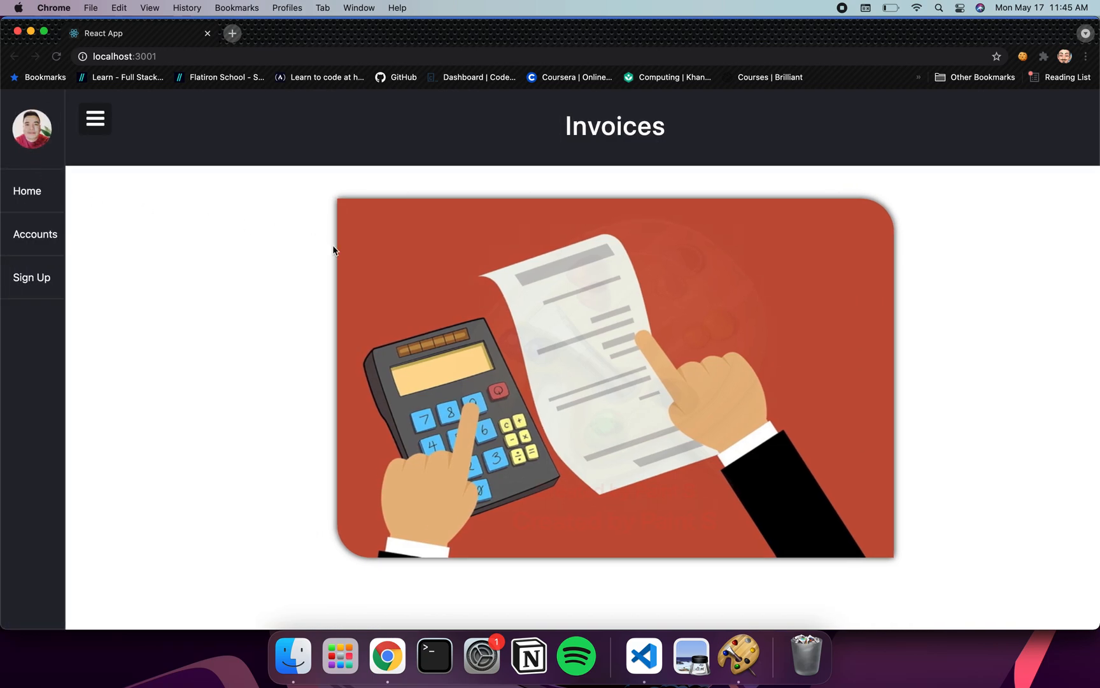
{"action": "left_click", "coordinate": [45, 244]}
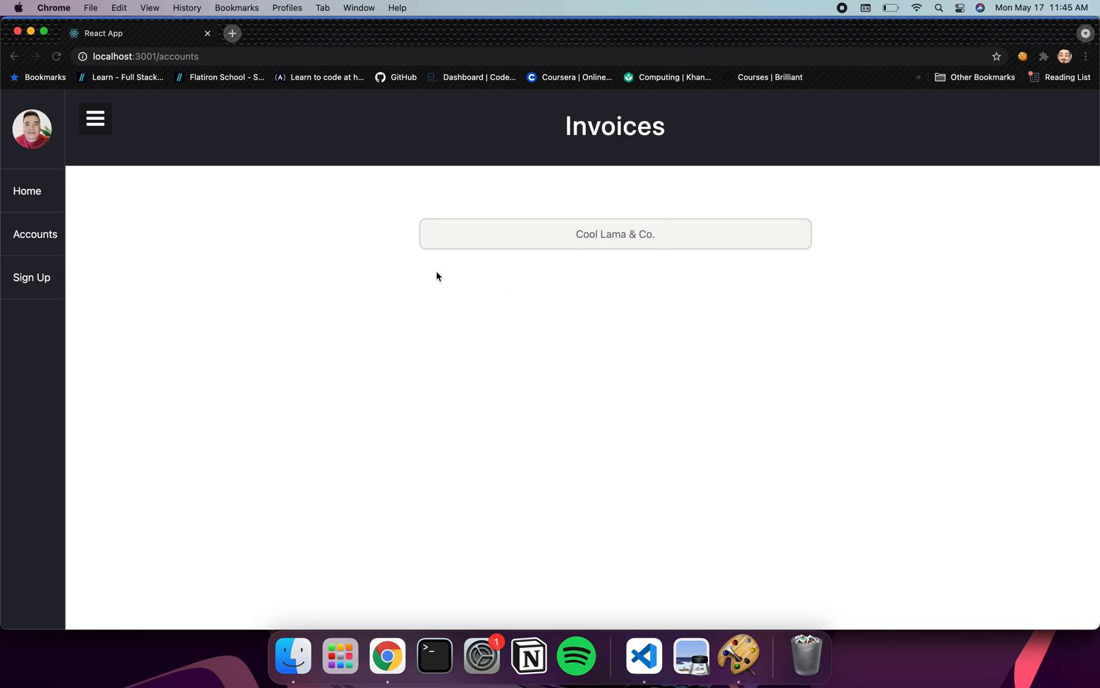
Sign up the account 'New Company' with a password and its street address
{"action": "left_click", "coordinate": [33, 280]}
{"action": "left_click", "coordinate": [471, 306]}
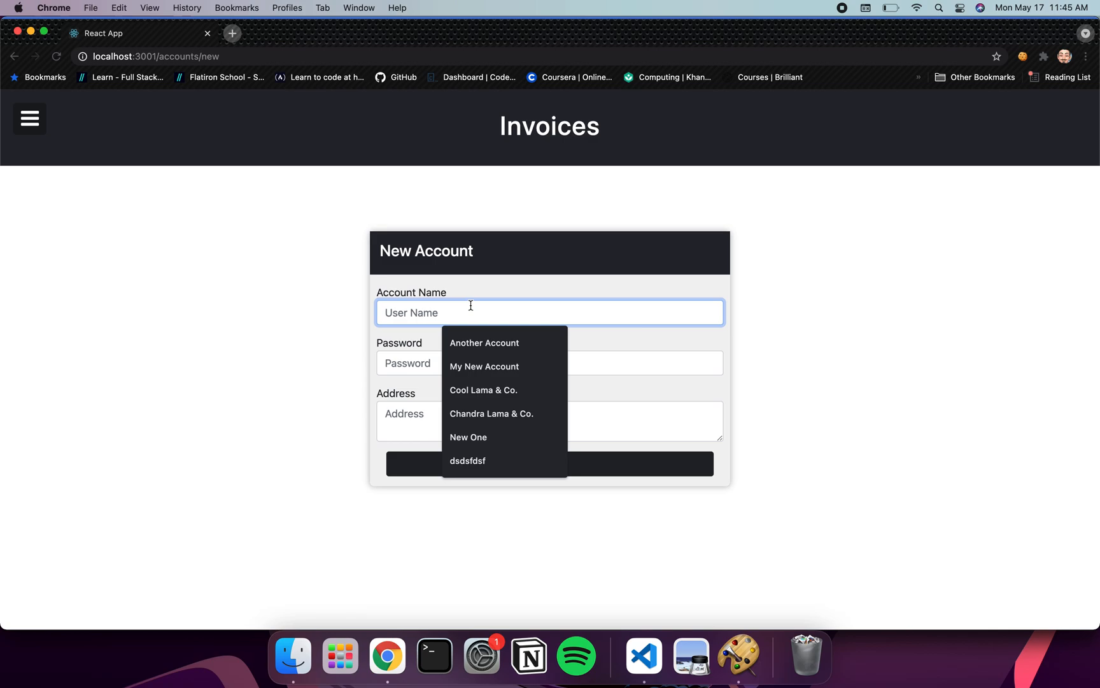
{"action": "type", "text": "New V"}
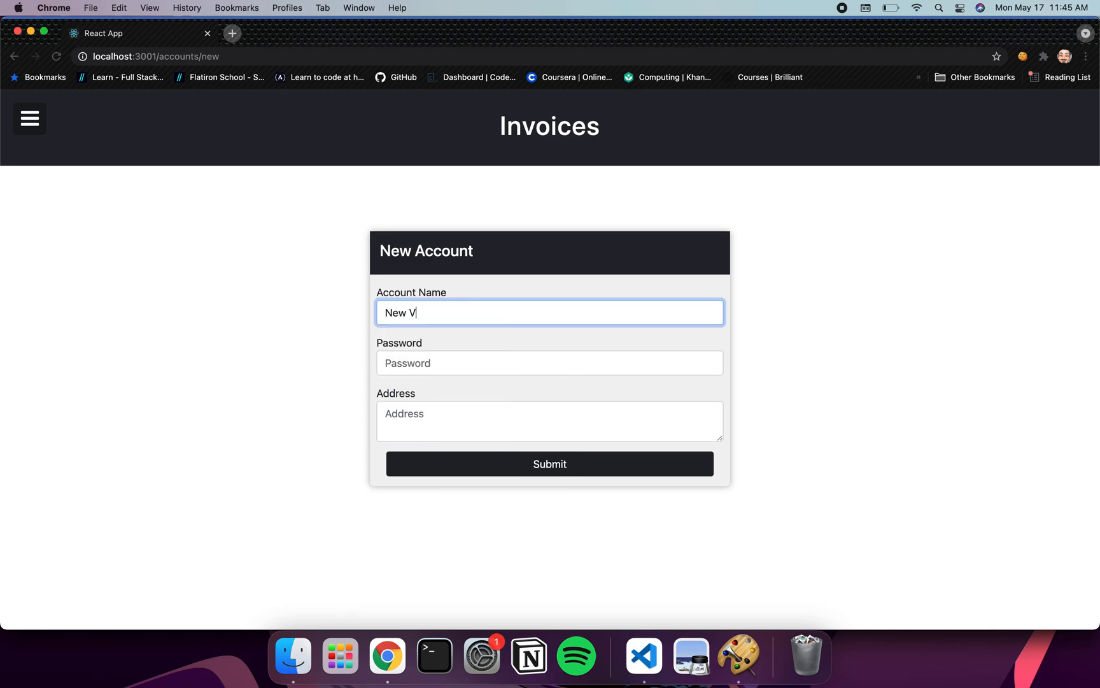
{"action": "key", "text": "BackSpace"}
{"action": "type", "text": "Company"}
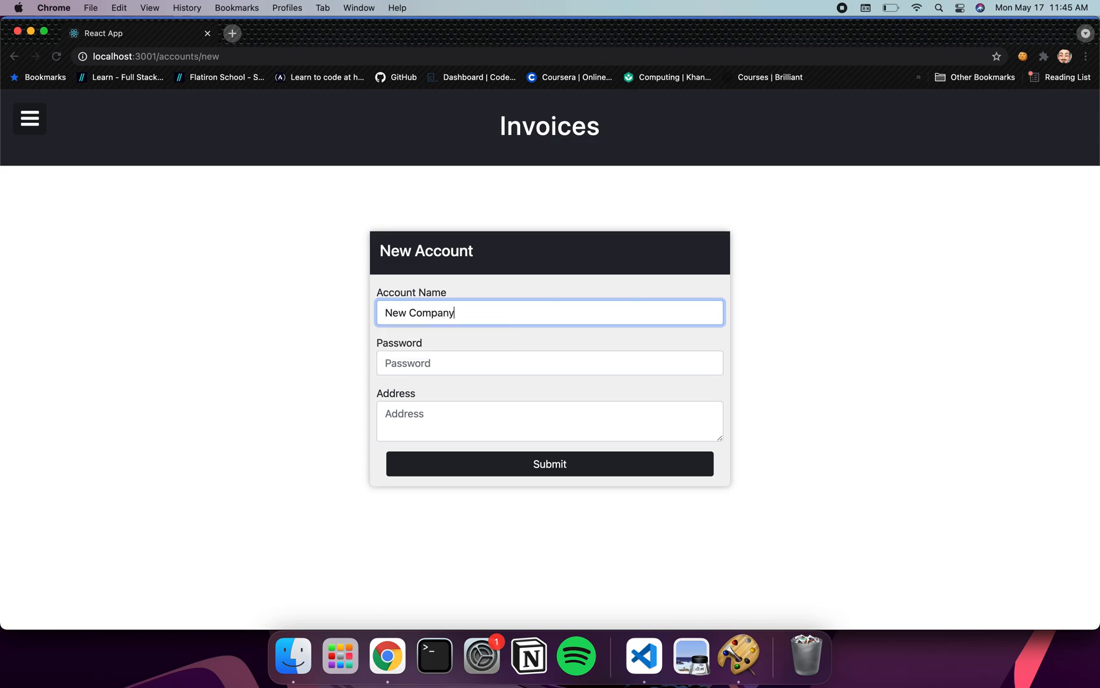
{"action": "key", "text": "Tab"}
{"action": "type", "text": "•••••••"}
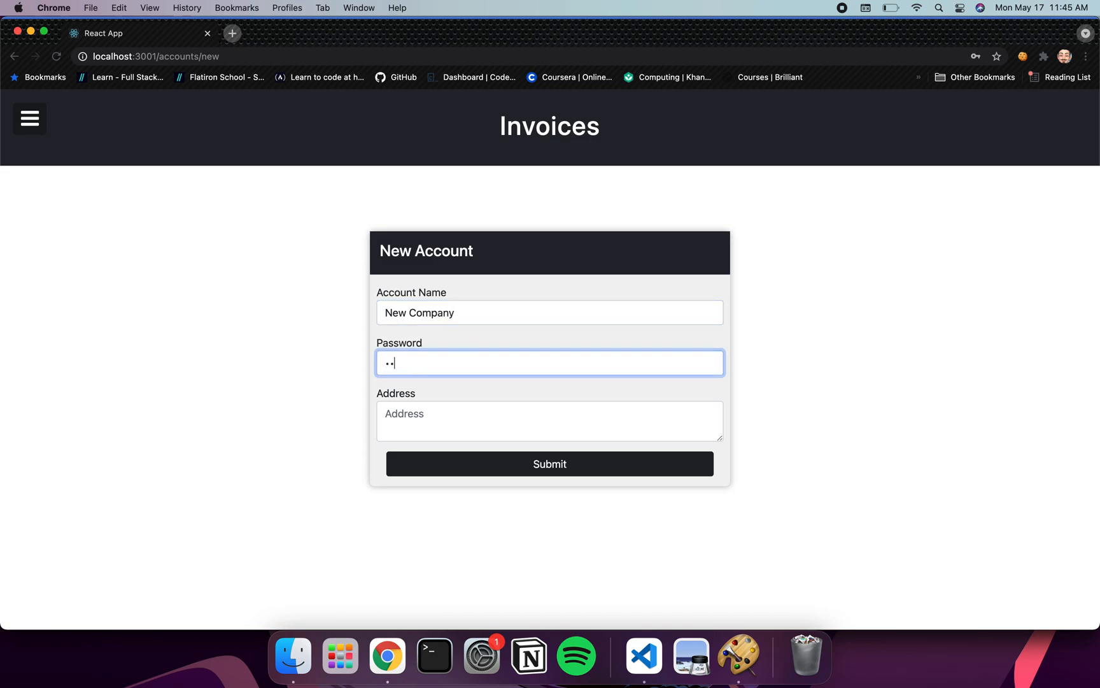
{"action": "type", "text": "•"}
{"action": "key", "text": "Tab"}
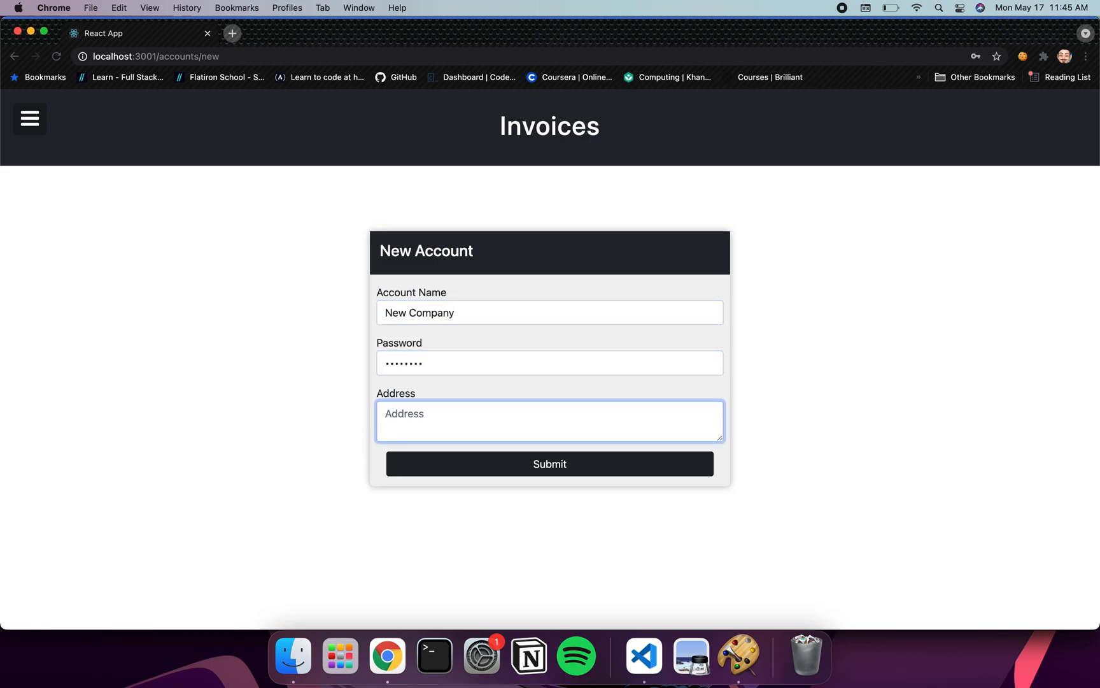
{"action": "type", "text": "55 New Way, New City, 89776, "}
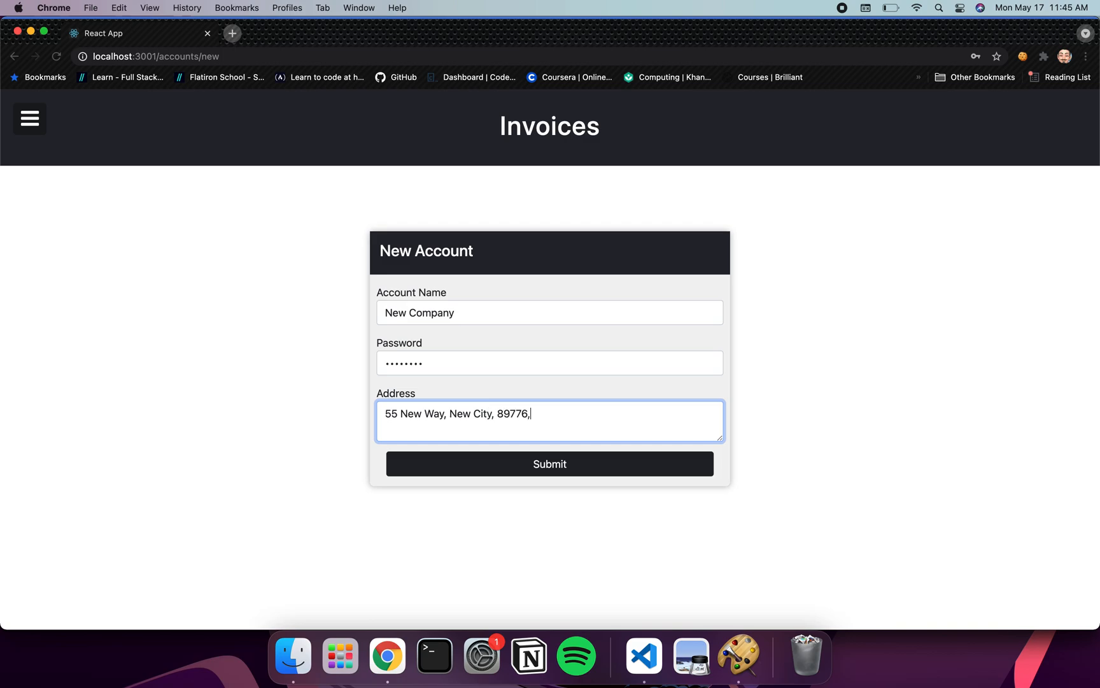
{"action": "type", "text": "USA"}
{"action": "left_click", "coordinate": [552, 461]}
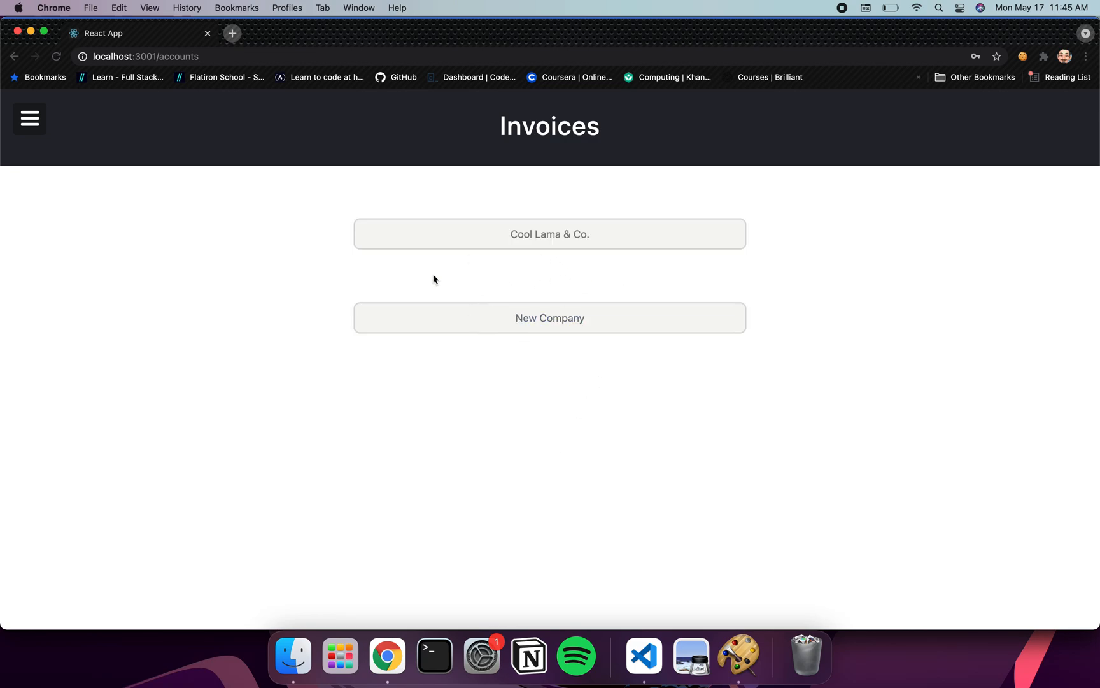
Open the New Company account and change its account name to 'Company & Co.'
{"action": "left_click", "coordinate": [571, 327]}
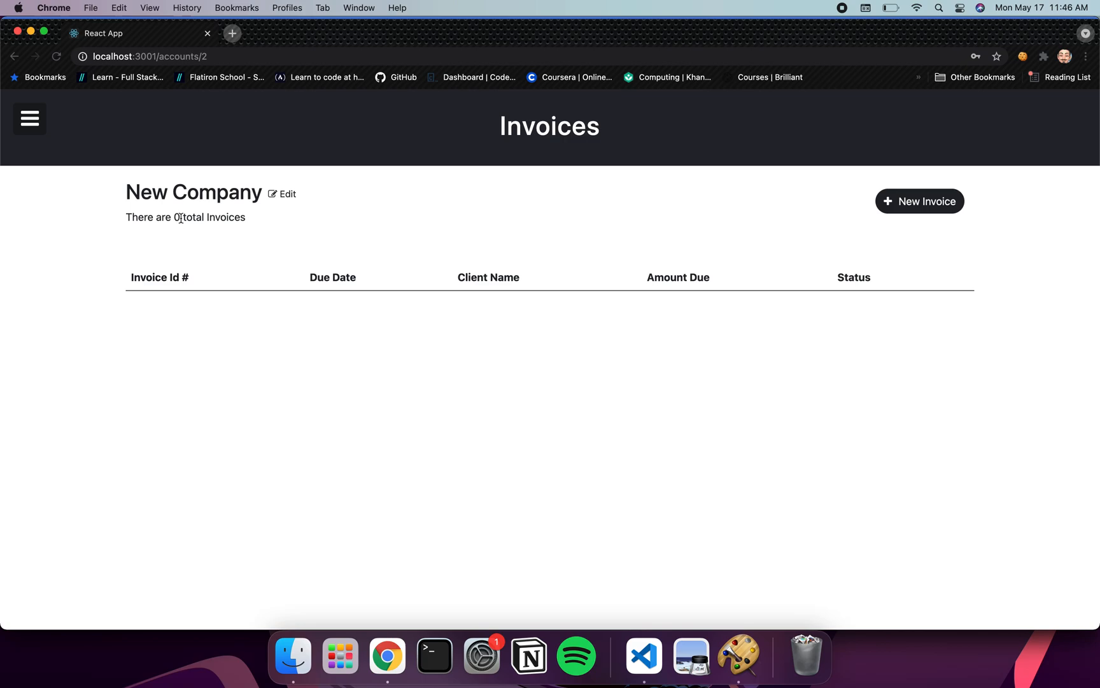
{"action": "left_click", "coordinate": [283, 195]}
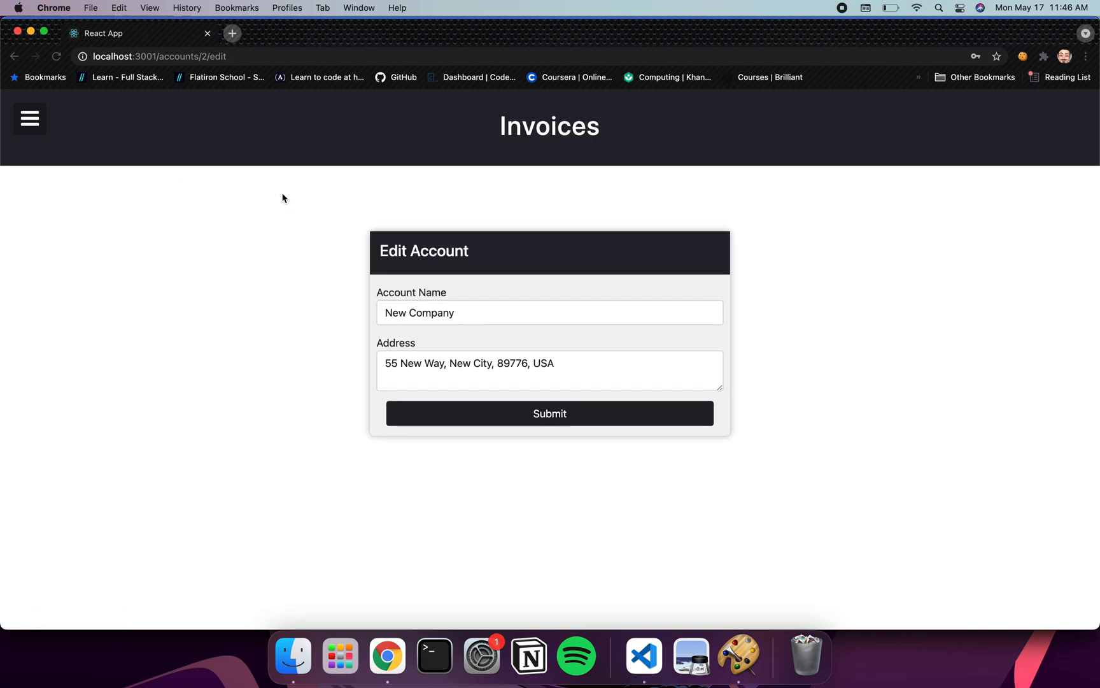
{"action": "triple_click", "coordinate": [507, 312]}
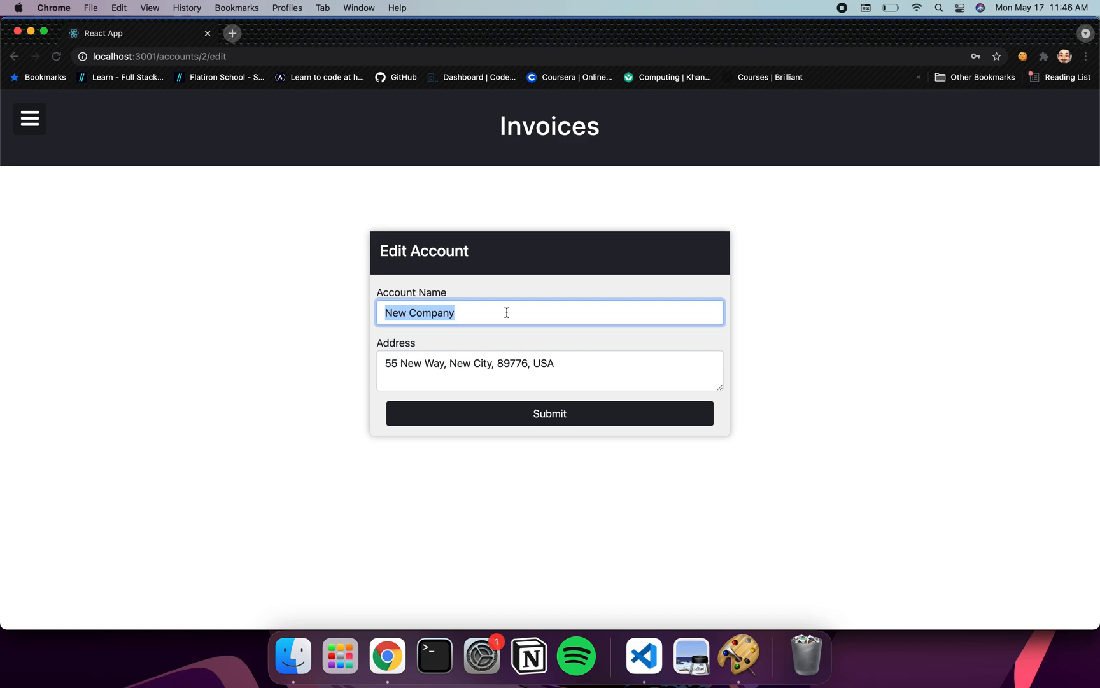
{"action": "type", "text": "Comapny"}
{"action": "key", "text": "BackSpace"}
{"action": "key", "text": "BackSpace"}
{"action": "type", "text": "any"}
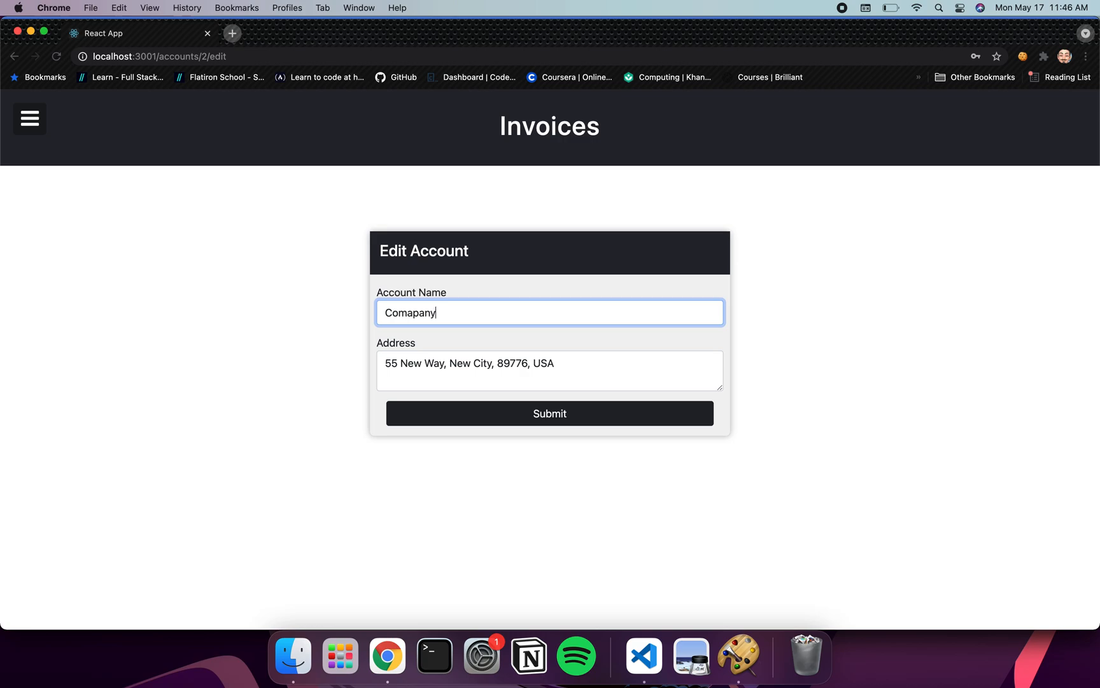
{"action": "type", "text": " & Co."}
{"action": "left_click", "coordinate": [413, 315]}
{"action": "key", "text": "BackSpace"}
{"action": "left_click", "coordinate": [542, 293]}
{"action": "left_click", "coordinate": [540, 411]}
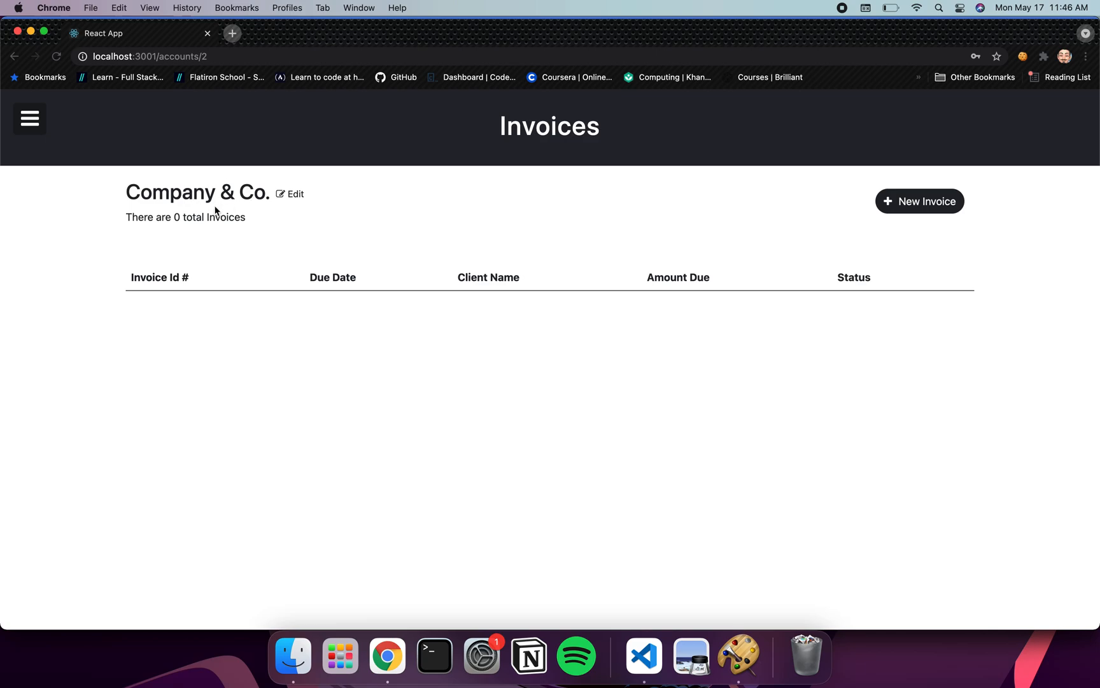
Start a new invoice 'Website Design', due May 31, 2021, payment terms 15, status draft
{"action": "left_click", "coordinate": [907, 209]}
{"action": "scroll", "coordinate": [829, 345], "scroll_direction": "down", "scroll_amount": 1}
{"action": "scroll", "coordinate": [829, 345], "scroll_direction": "down", "scroll_amount": 1}
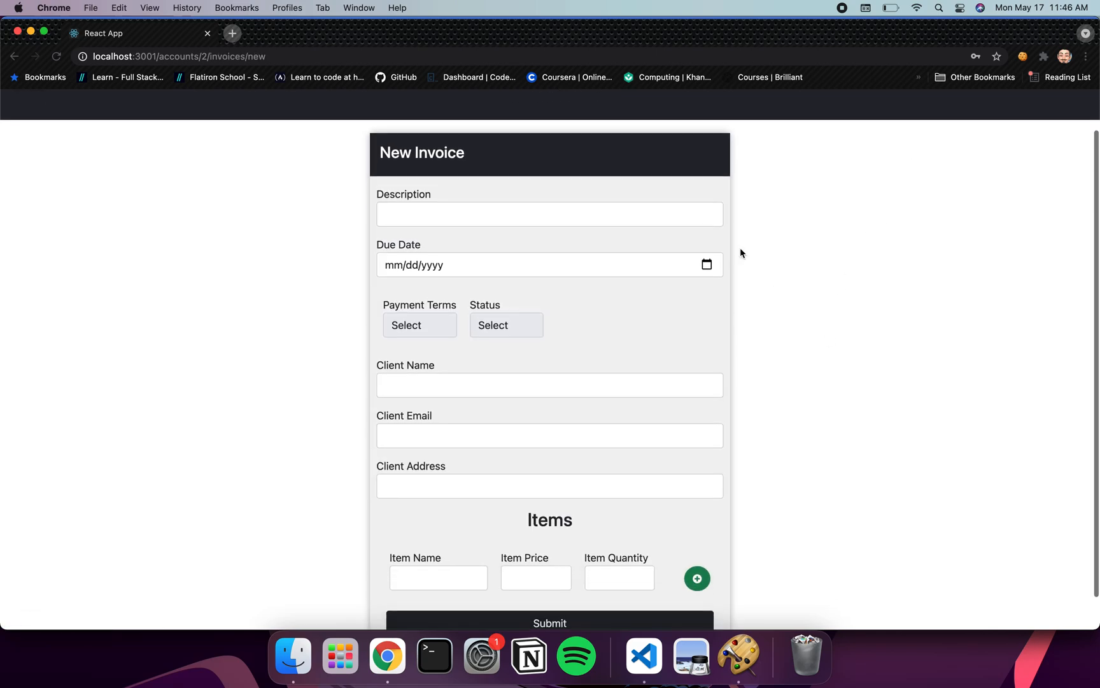
{"action": "left_click", "coordinate": [623, 219]}
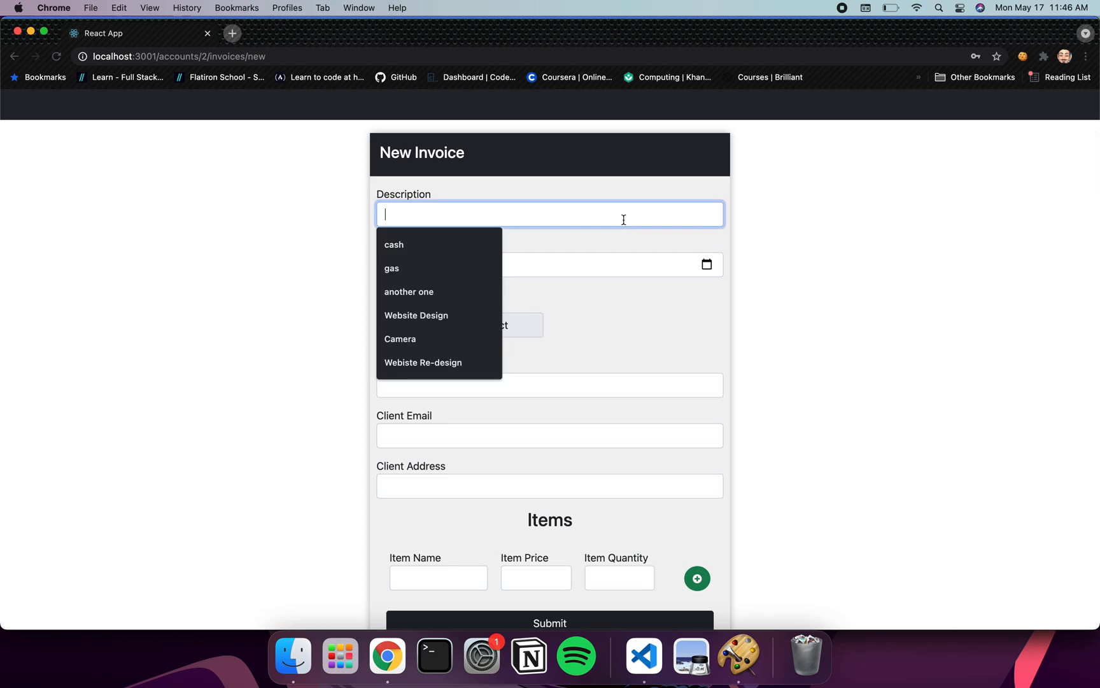
{"action": "type", "text": "Website Design"}
{"action": "key", "text": "Tab"}
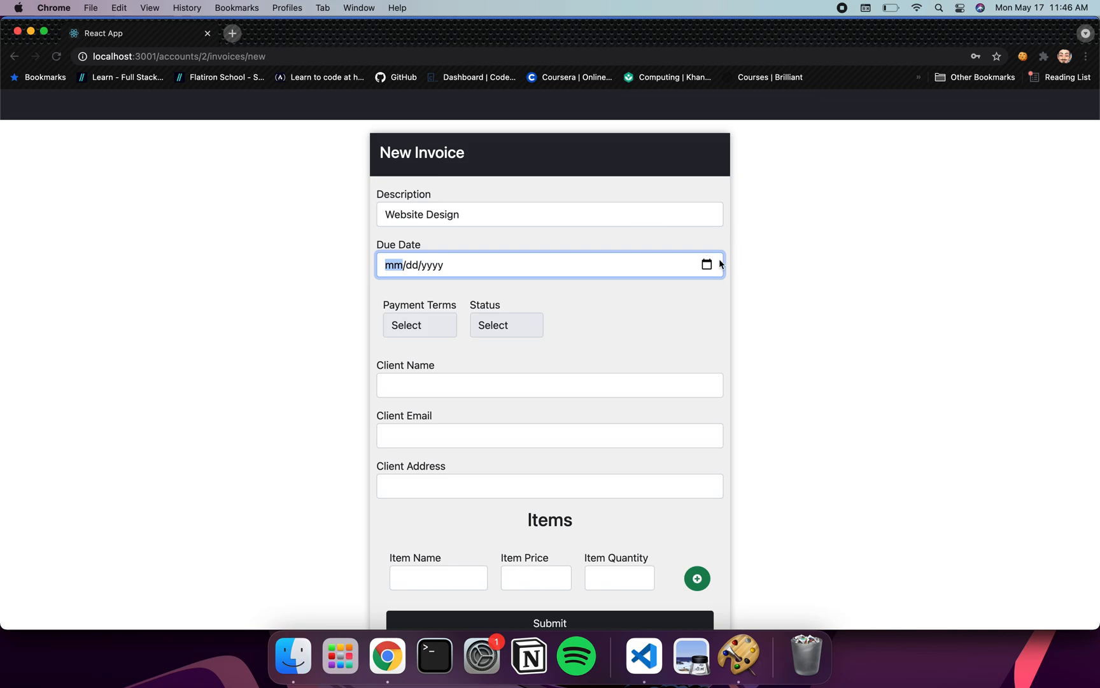
{"action": "left_click", "coordinate": [707, 265]}
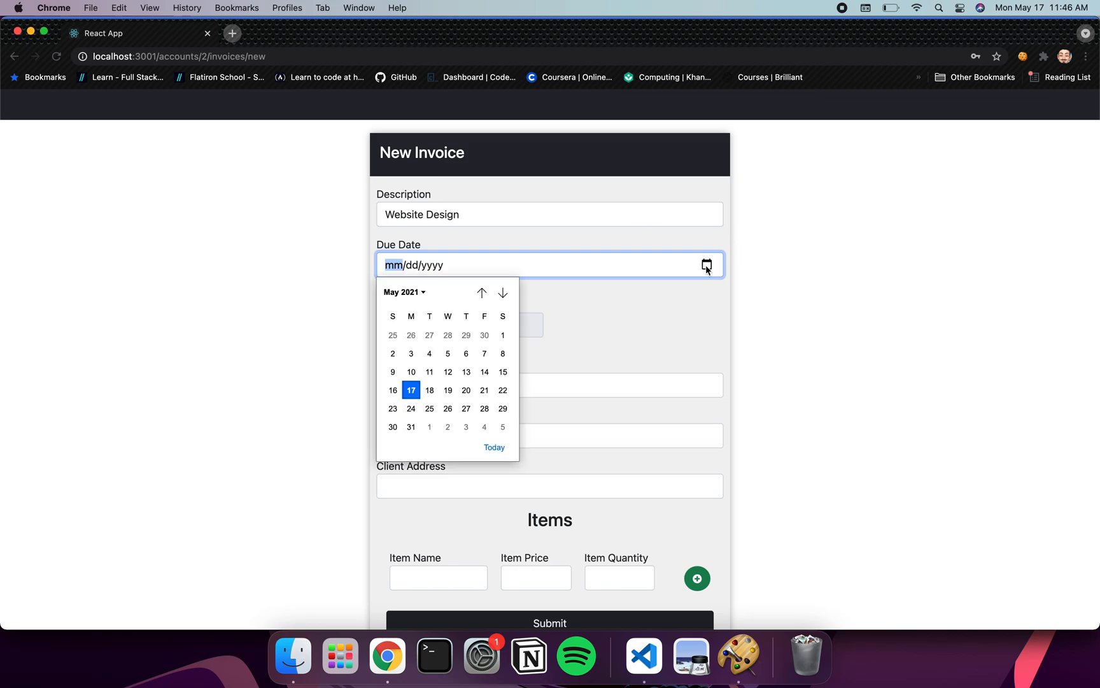
{"action": "left_click", "coordinate": [411, 427]}
{"action": "left_click", "coordinate": [420, 325]}
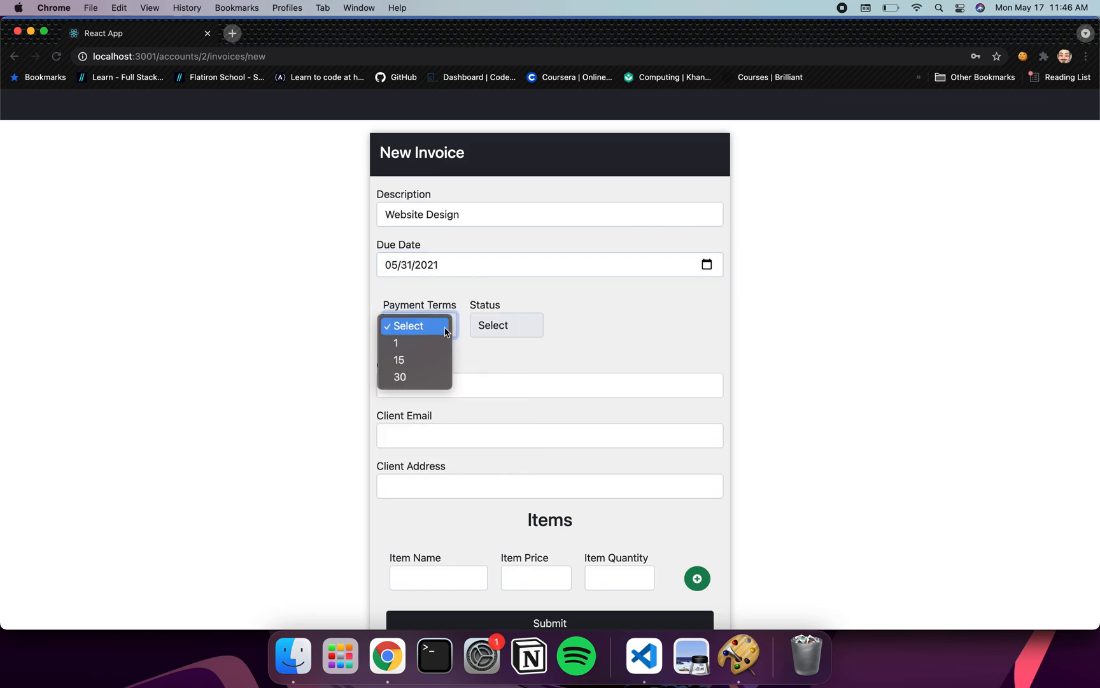
{"action": "left_click", "coordinate": [425, 359]}
{"action": "left_click", "coordinate": [487, 329]}
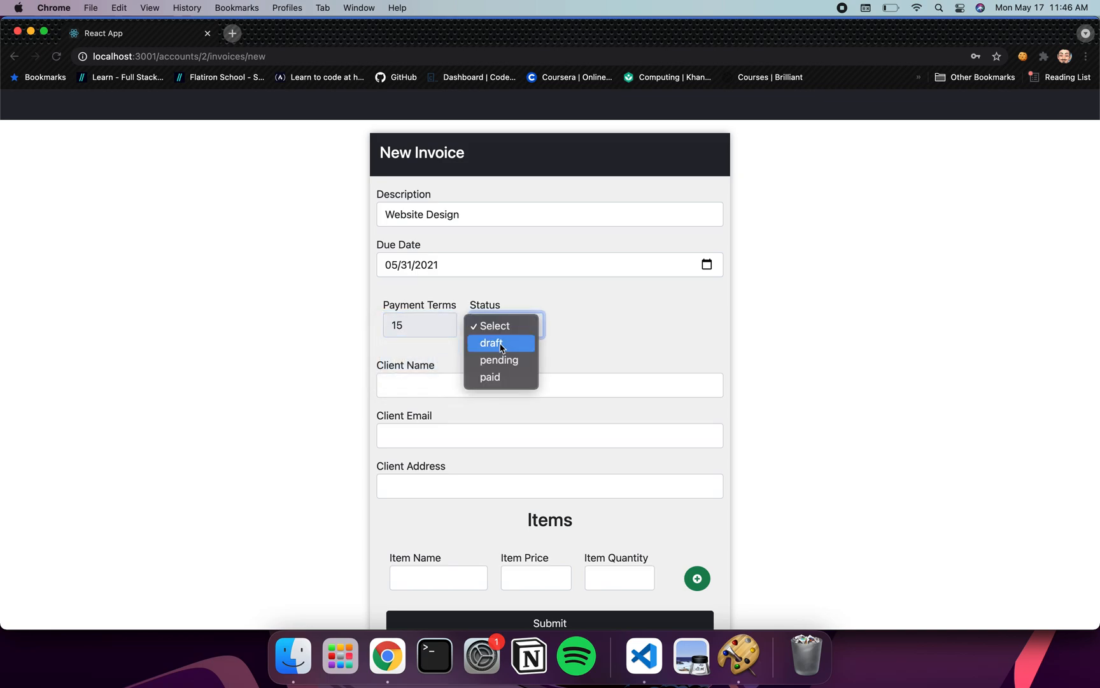
{"action": "left_click", "coordinate": [501, 347]}
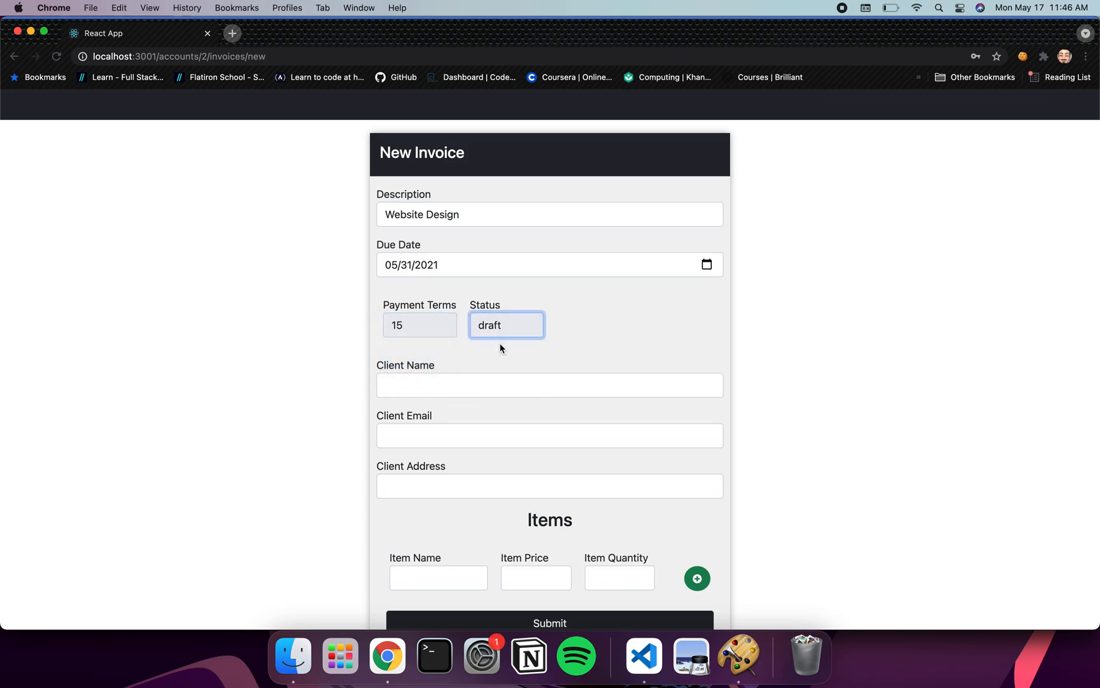
Fill in the client's name, e-mail and address
{"action": "left_click", "coordinate": [469, 384]}
{"action": "type", "text": "Mr "}
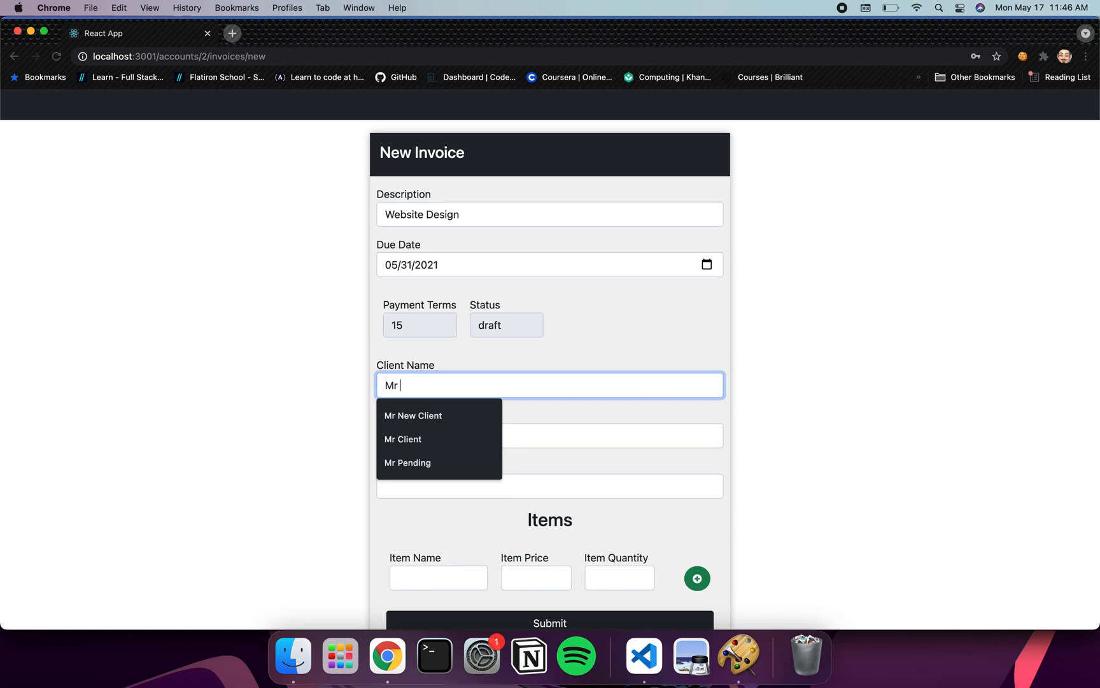
{"action": "type", "text": "Client"}
{"action": "key", "text": "Tab"}
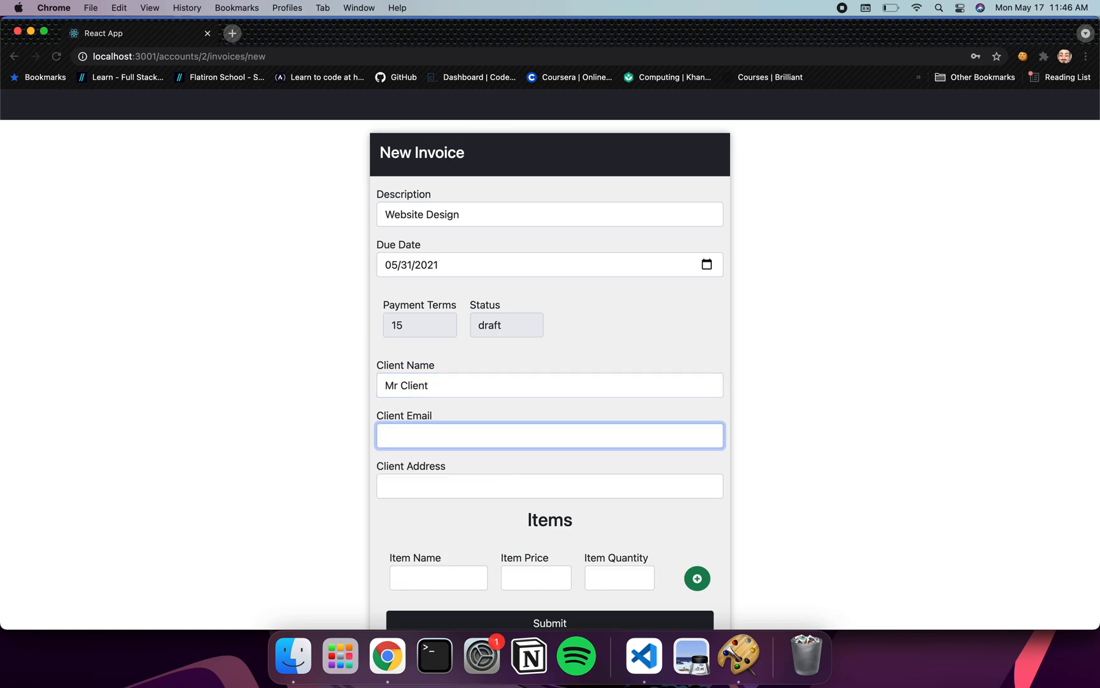
{"action": "type", "text": "client@ma"}
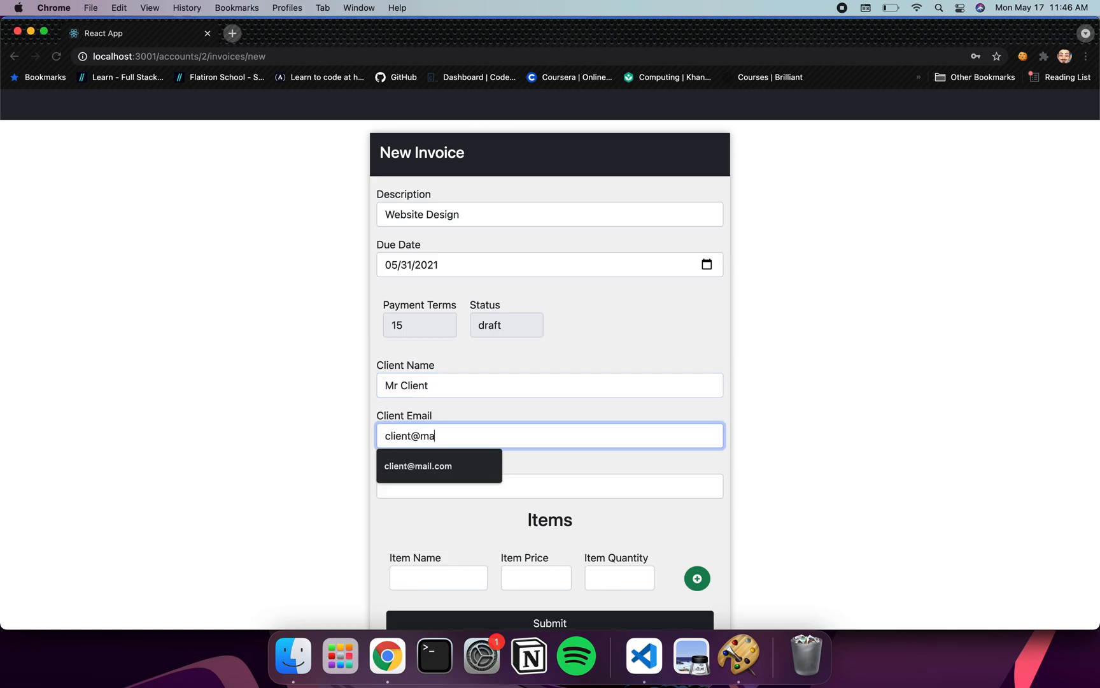
{"action": "type", "text": "il.com"}
{"action": "key", "text": "Tab"}
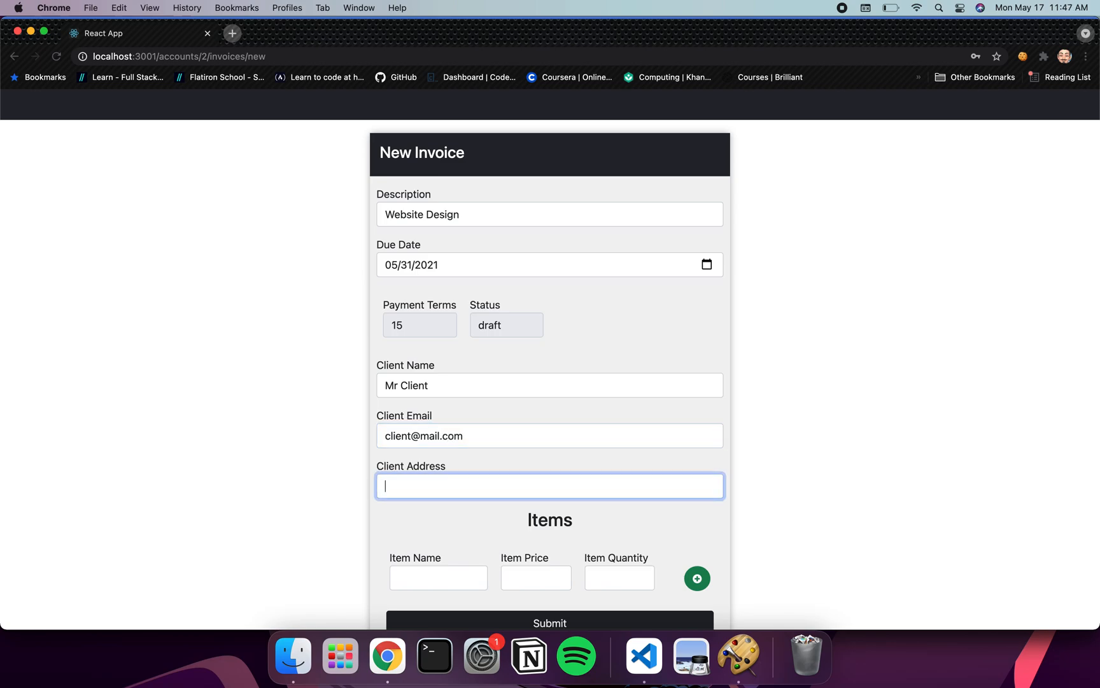
{"action": "type", "text": "C"}
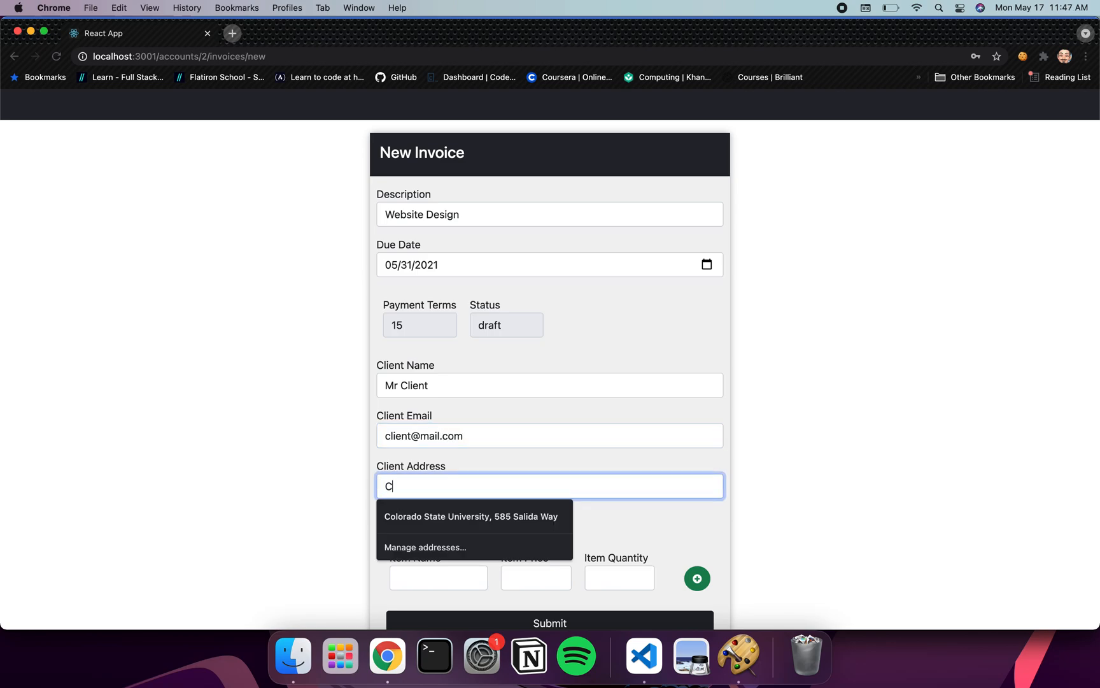
{"action": "type", "text": "lient Way, Cl"}
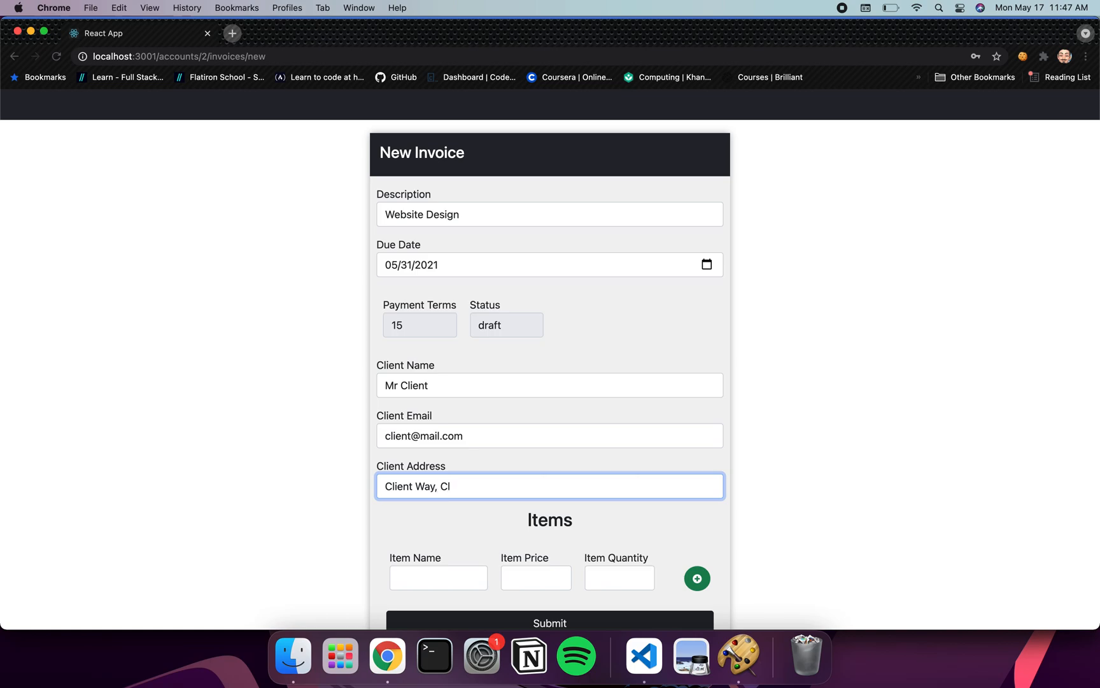
{"action": "type", "text": "ient City, 89776, USA"}
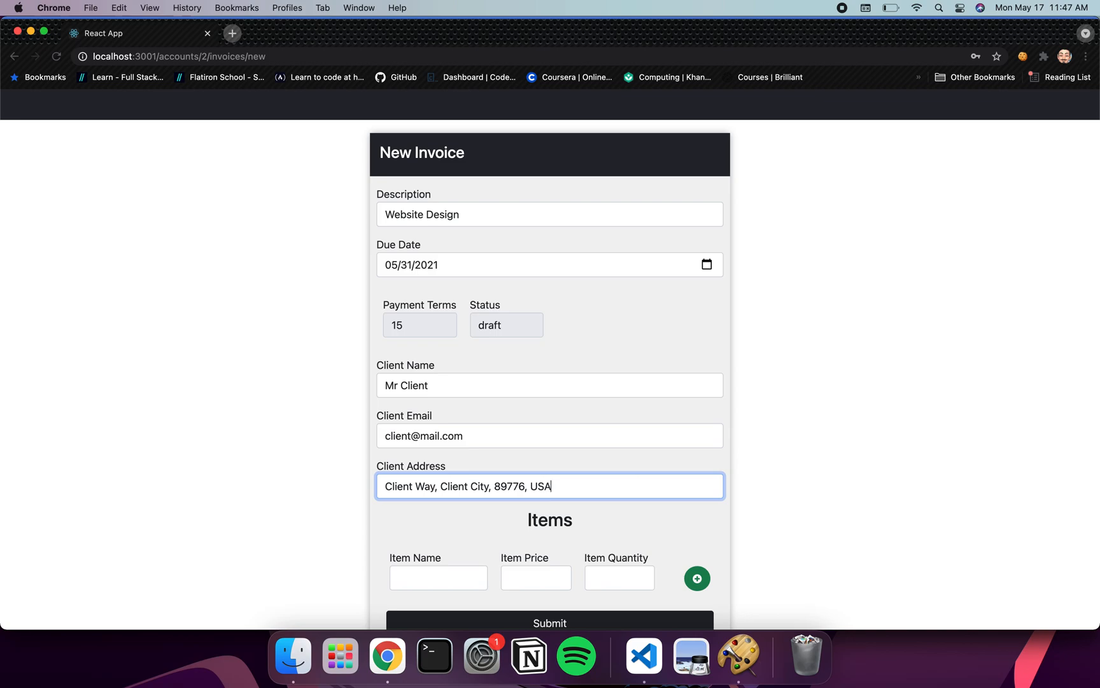
Add the first item 'New Item' at price 500, quantity 1
{"action": "scroll", "coordinate": [444, 446], "scroll_direction": "down", "scroll_amount": 1}
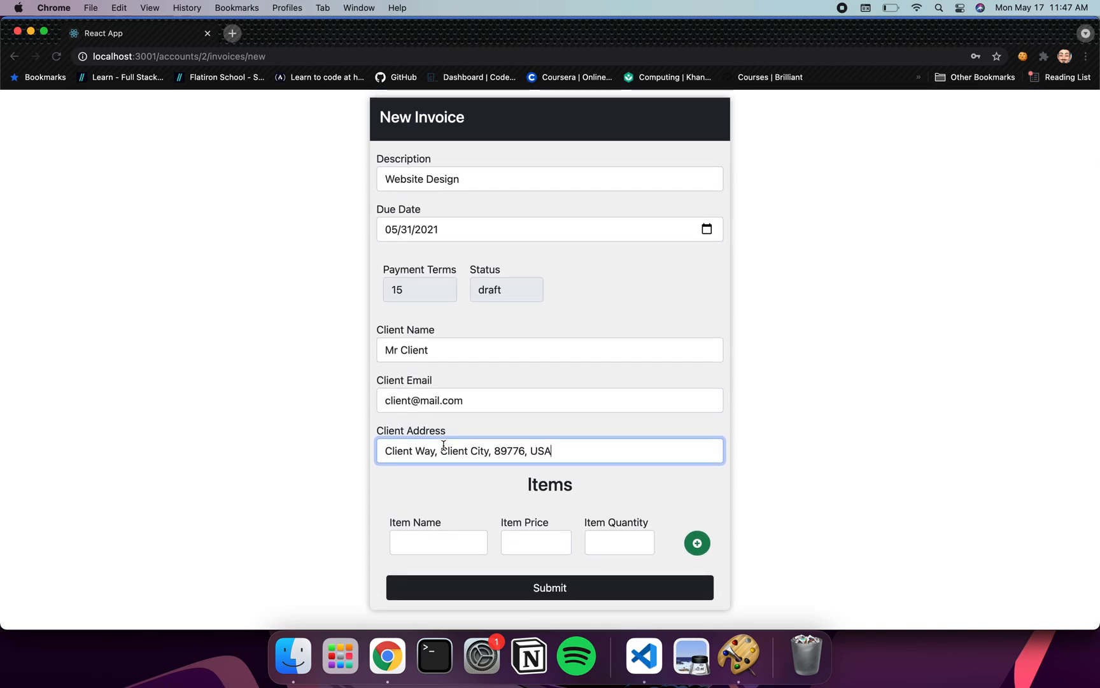
{"action": "left_click", "coordinate": [419, 542]}
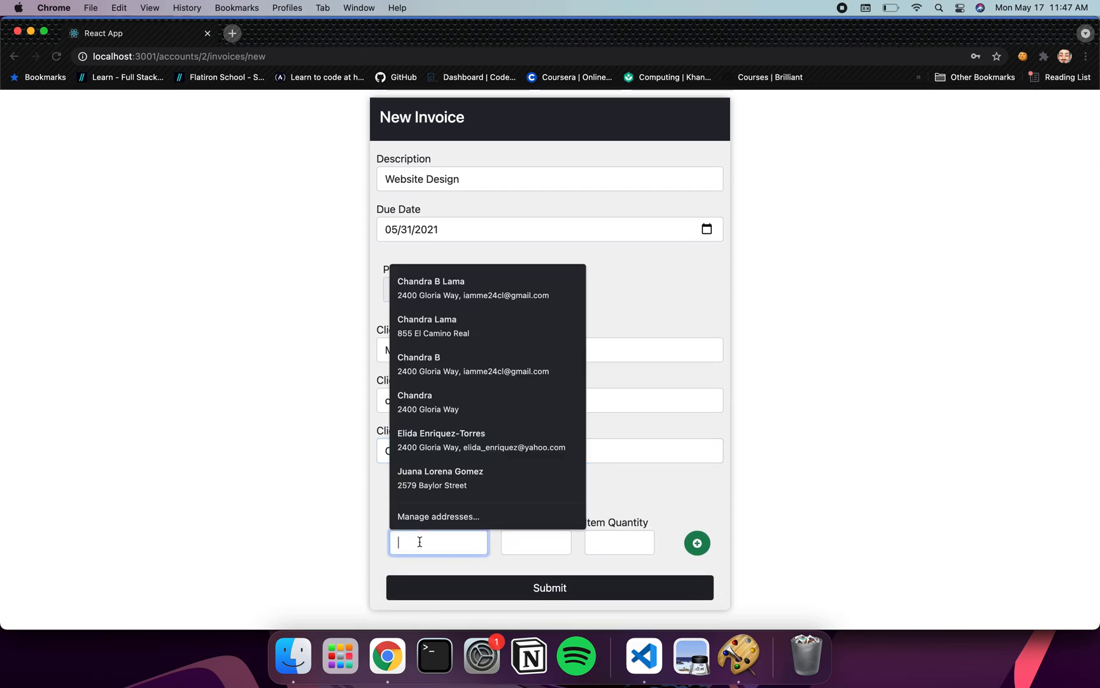
{"action": "type", "text": "New "}
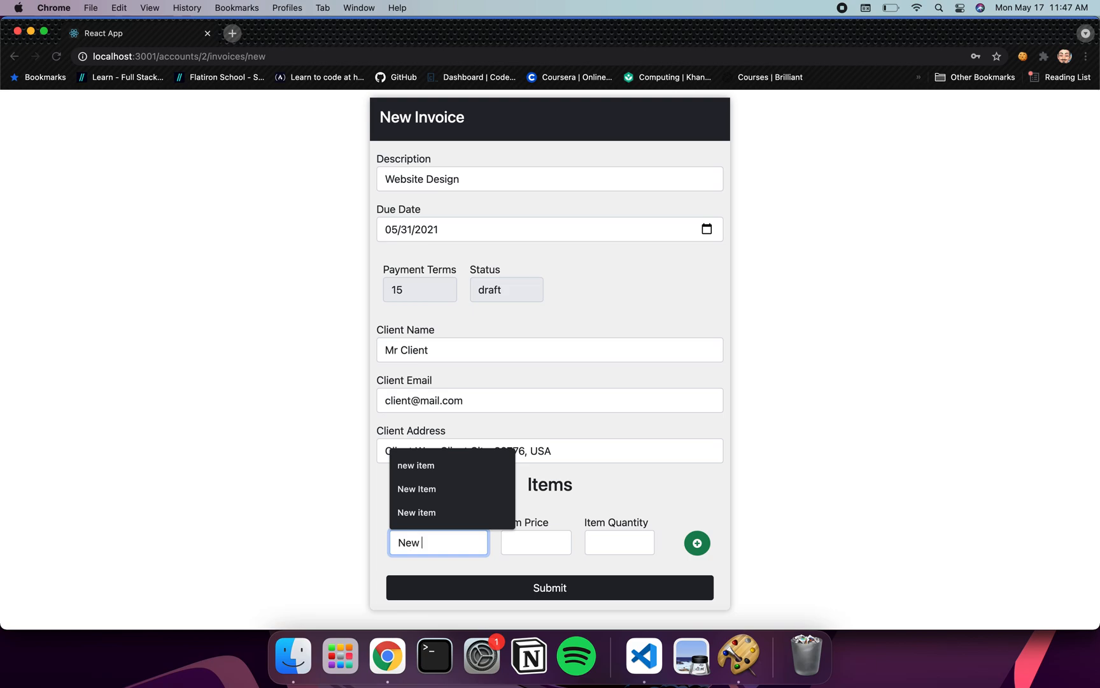
{"action": "type", "text": "Item"}
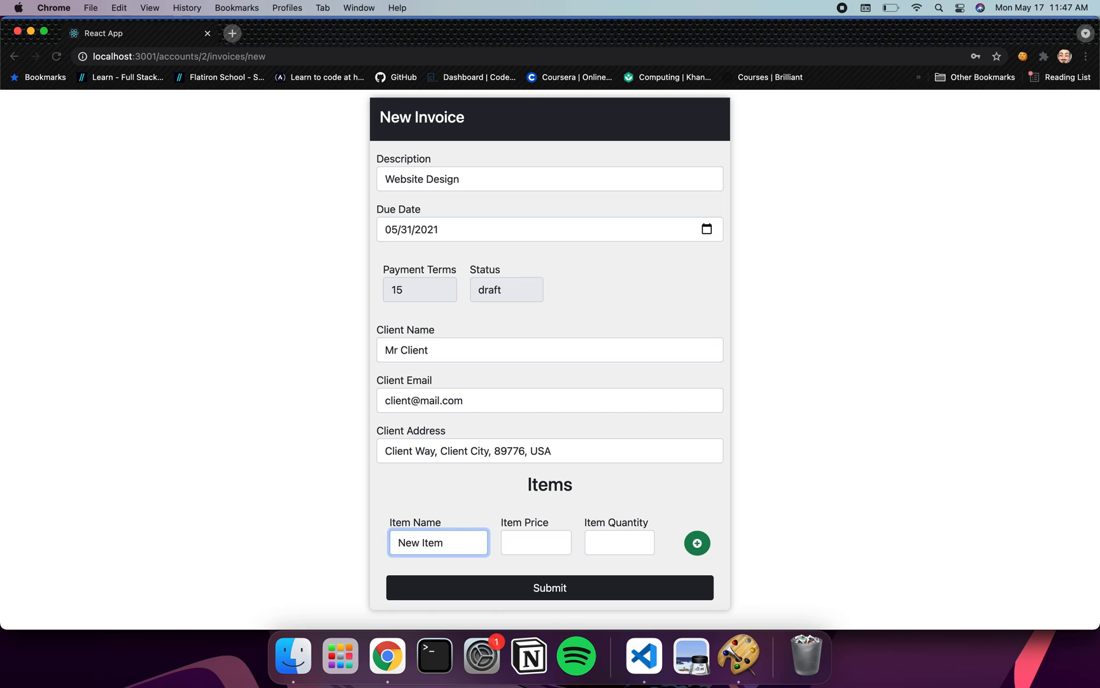
{"action": "left_click", "coordinate": [536, 541]}
{"action": "type", "text": "500"}
{"action": "key", "text": "Tab"}
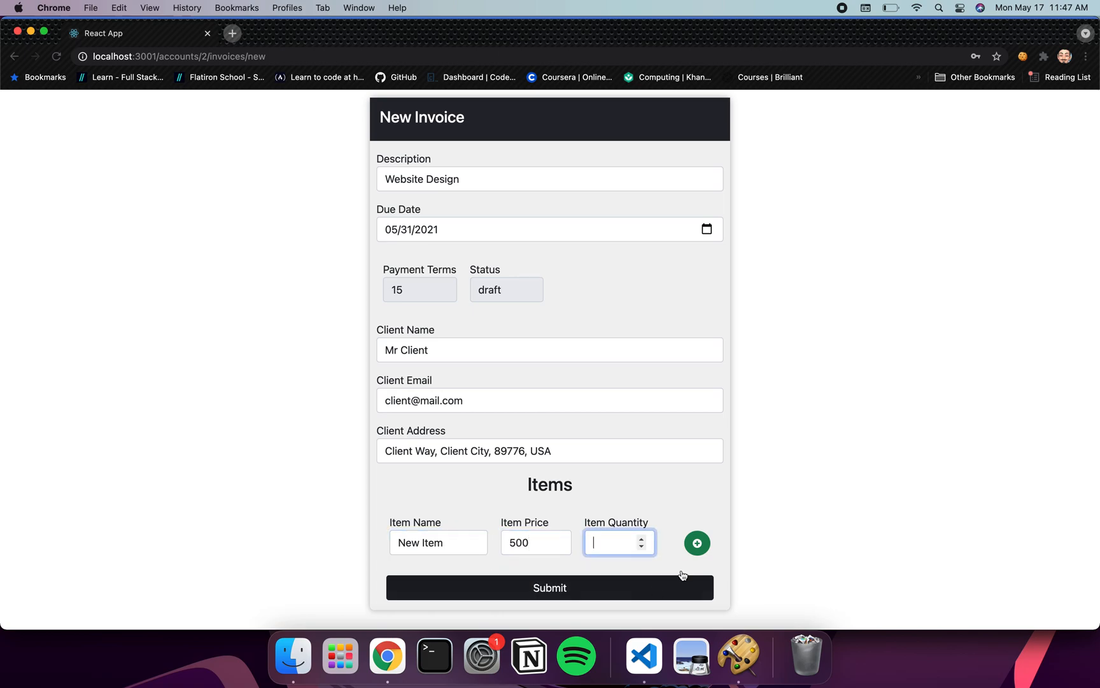
{"action": "left_click", "coordinate": [642, 539]}
{"action": "left_click", "coordinate": [663, 482]}
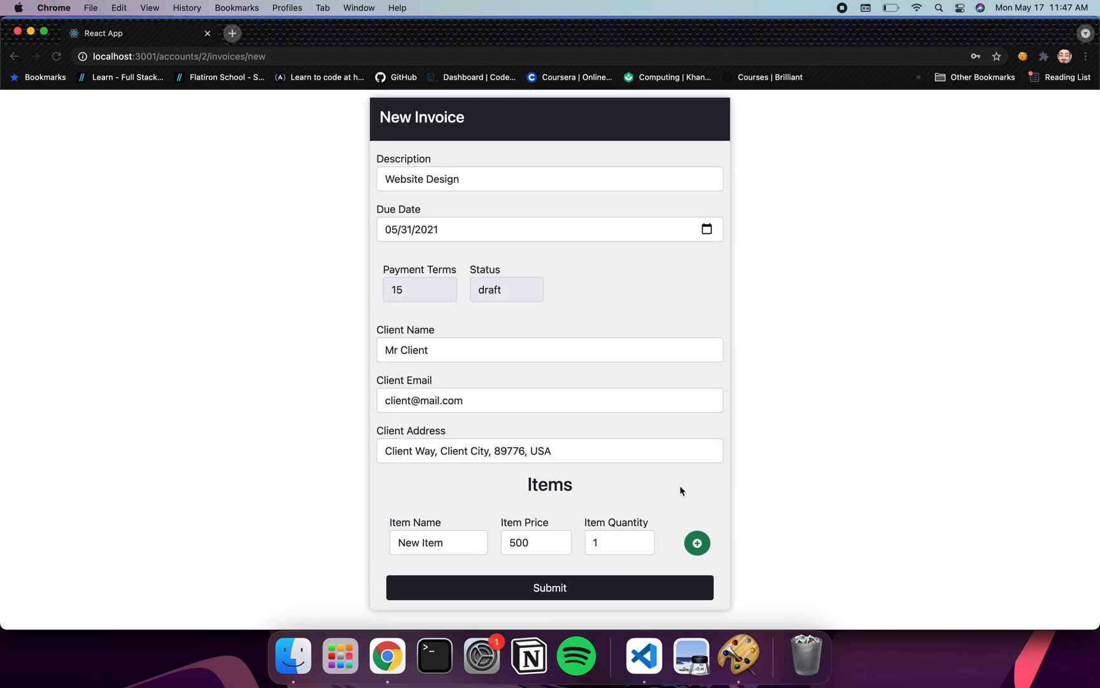
Add a second item 'hours' at price 50, quantity 45, and submit the invoice
{"action": "left_click", "coordinate": [698, 541]}
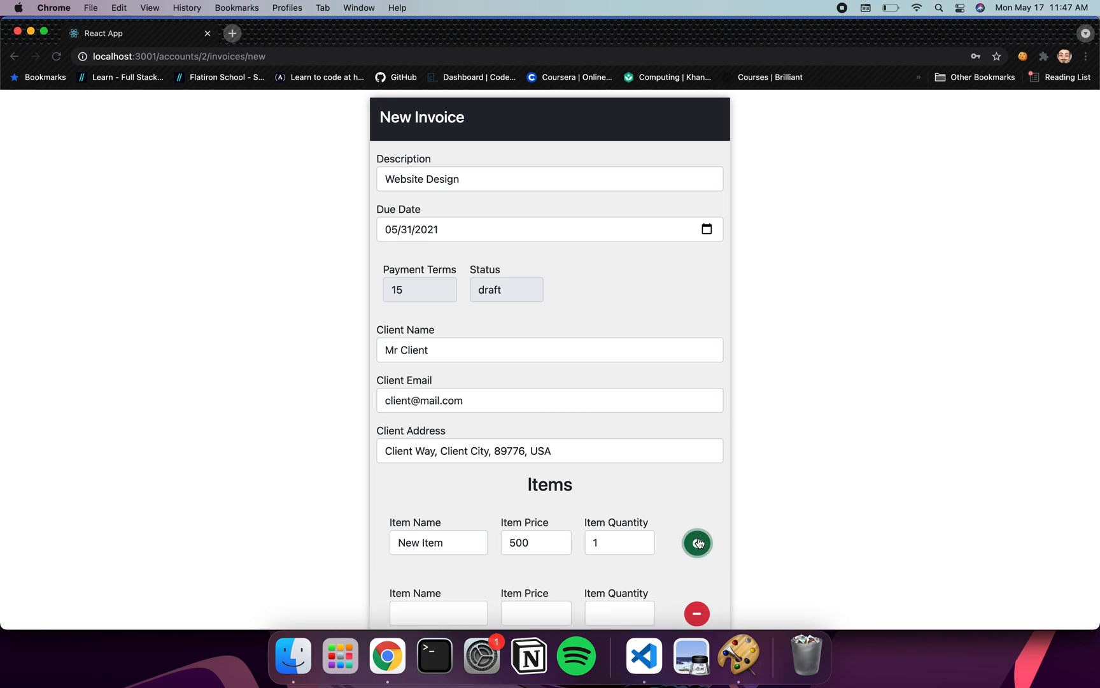
{"action": "scroll", "coordinate": [698, 542], "scroll_direction": "down", "scroll_amount": 2}
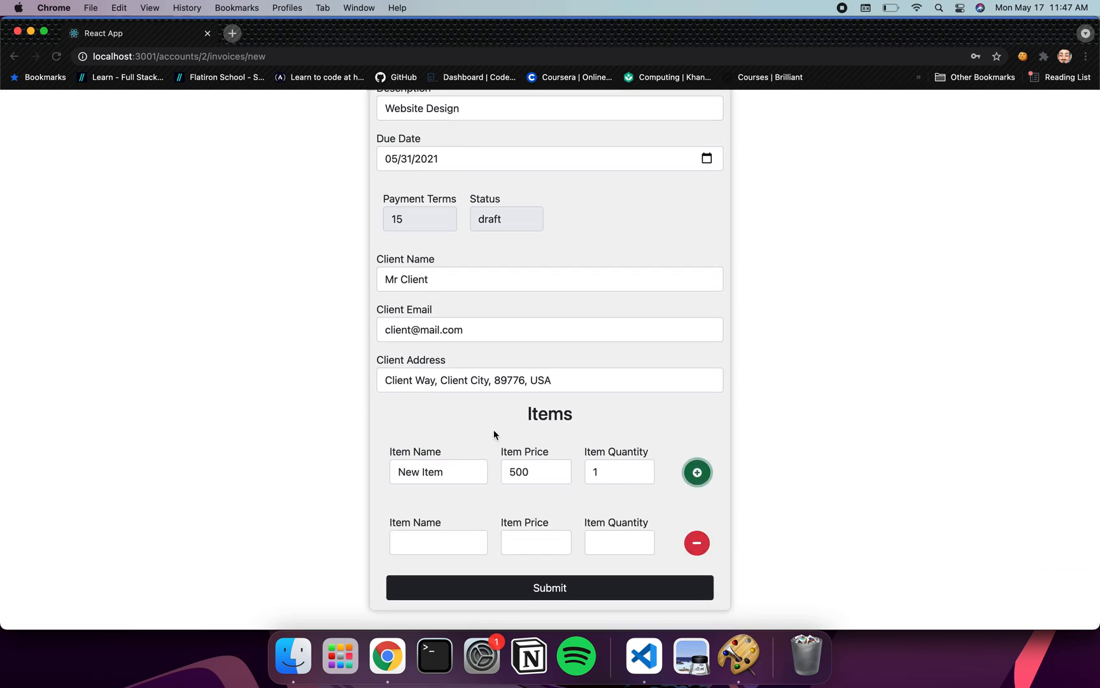
{"action": "scroll", "coordinate": [457, 289], "scroll_direction": "up", "scroll_amount": 3}
{"action": "scroll", "coordinate": [457, 289], "scroll_direction": "down", "scroll_amount": 3}
{"action": "left_click", "coordinate": [697, 543]}
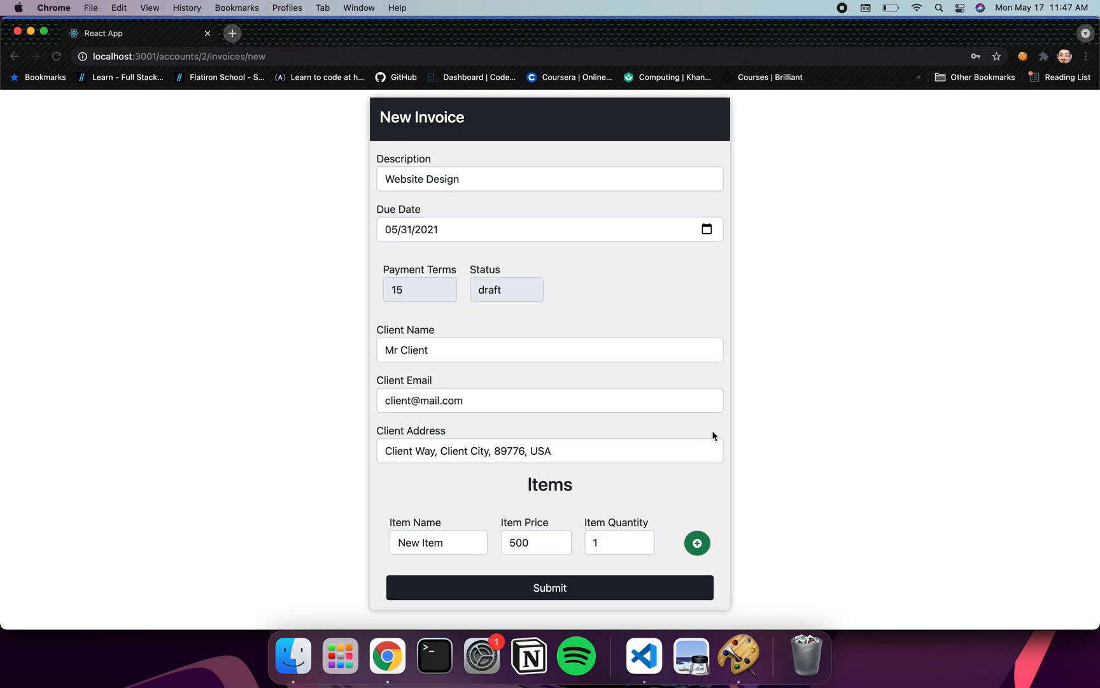
{"action": "scroll", "coordinate": [697, 545], "scroll_direction": "down", "scroll_amount": 2}
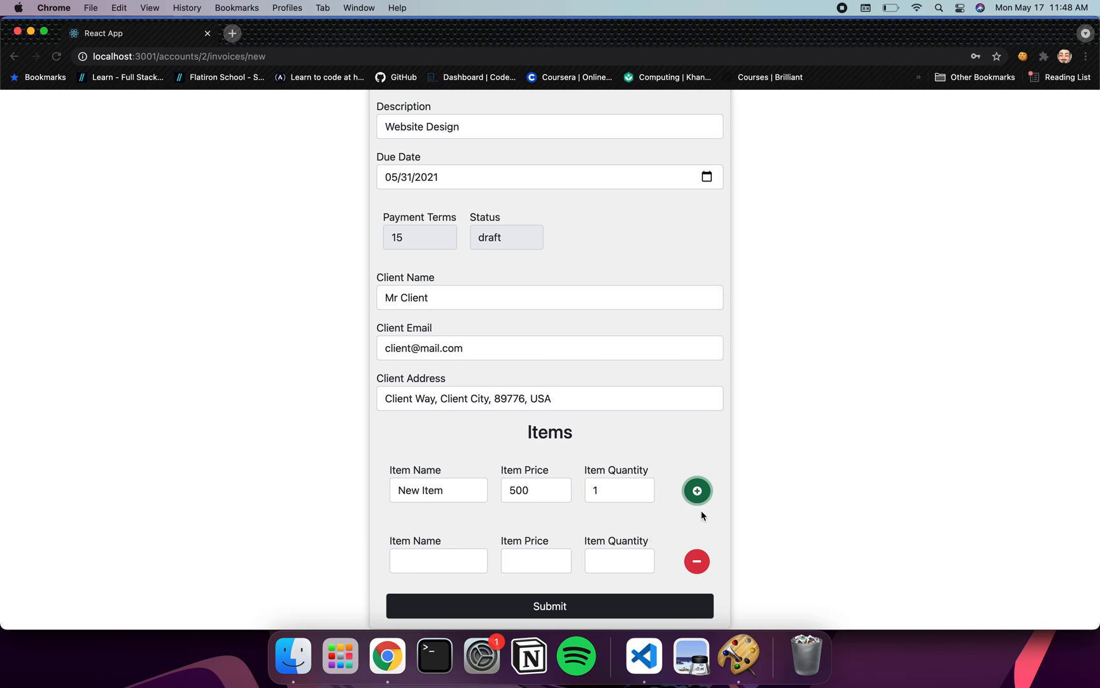
{"action": "left_click", "coordinate": [419, 561]}
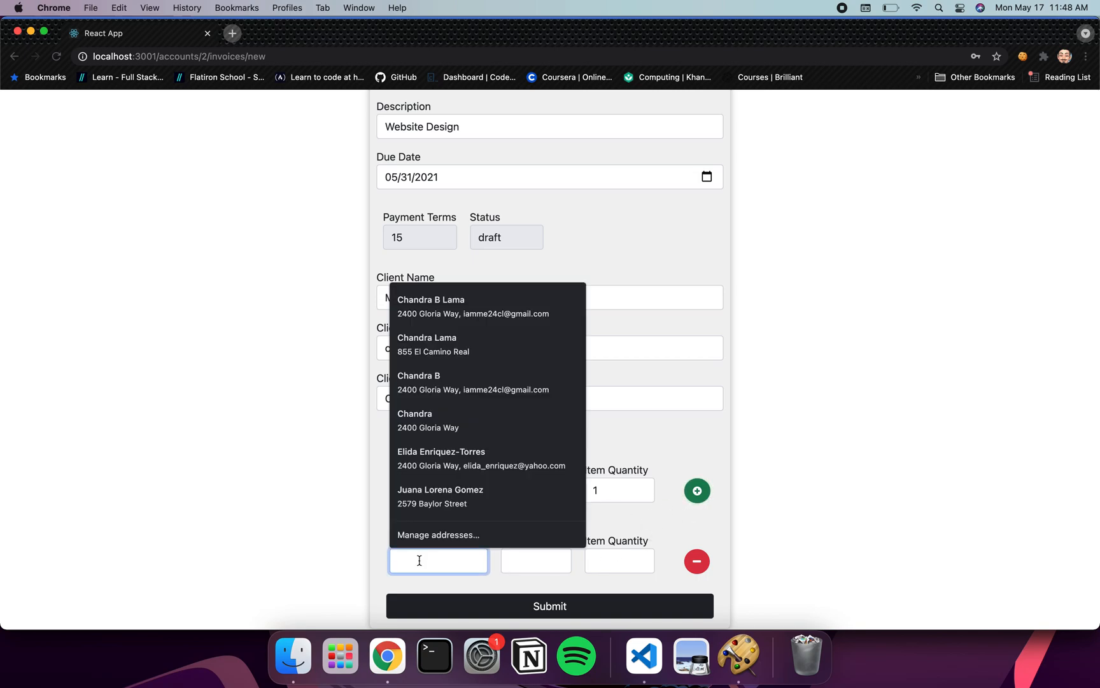
{"action": "type", "text": "hours"}
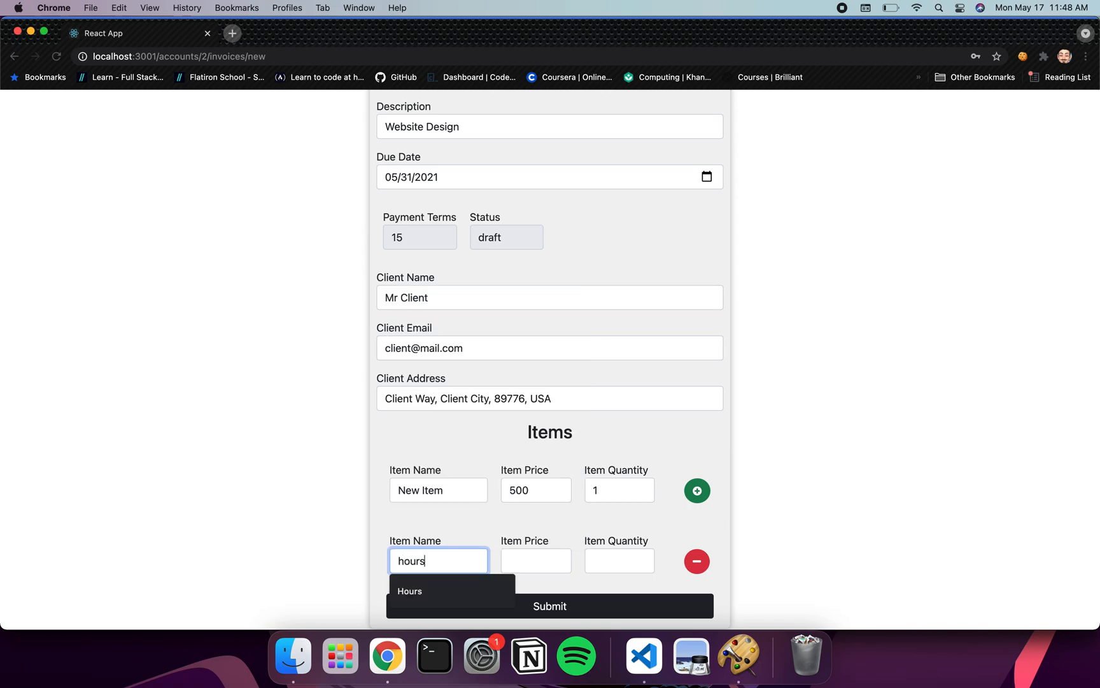
{"action": "left_click", "coordinate": [536, 560]}
{"action": "type", "text": "50"}
{"action": "left_click", "coordinate": [619, 560]}
{"action": "type", "text": "45"}
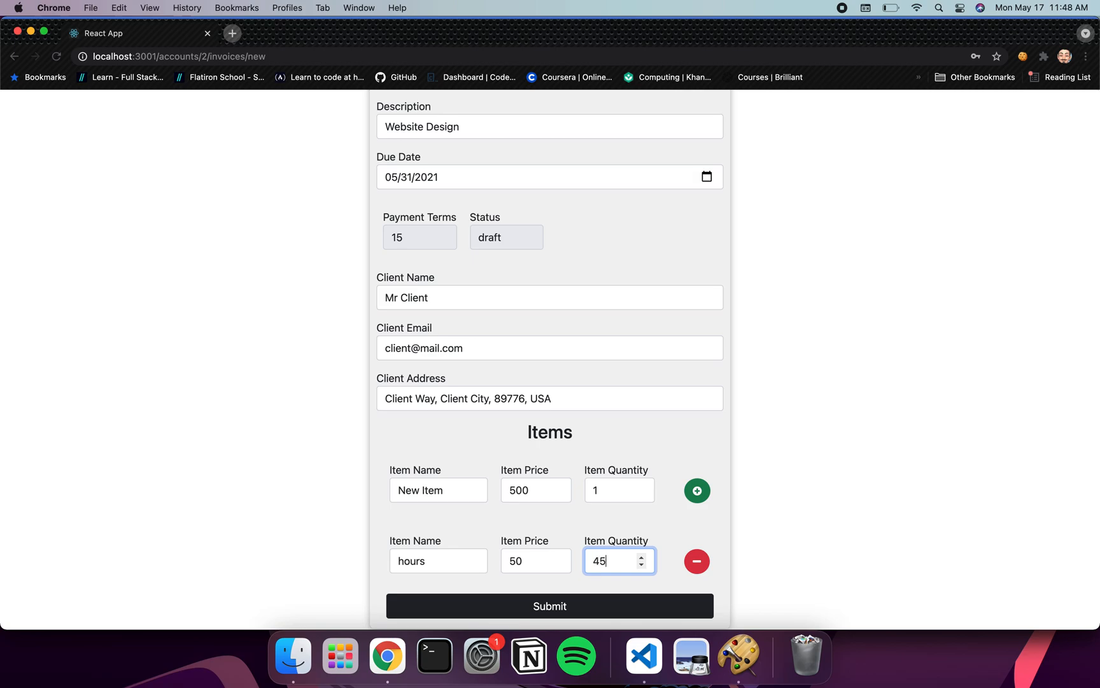
{"action": "scroll", "coordinate": [499, 526], "scroll_direction": "down", "scroll_amount": 1}
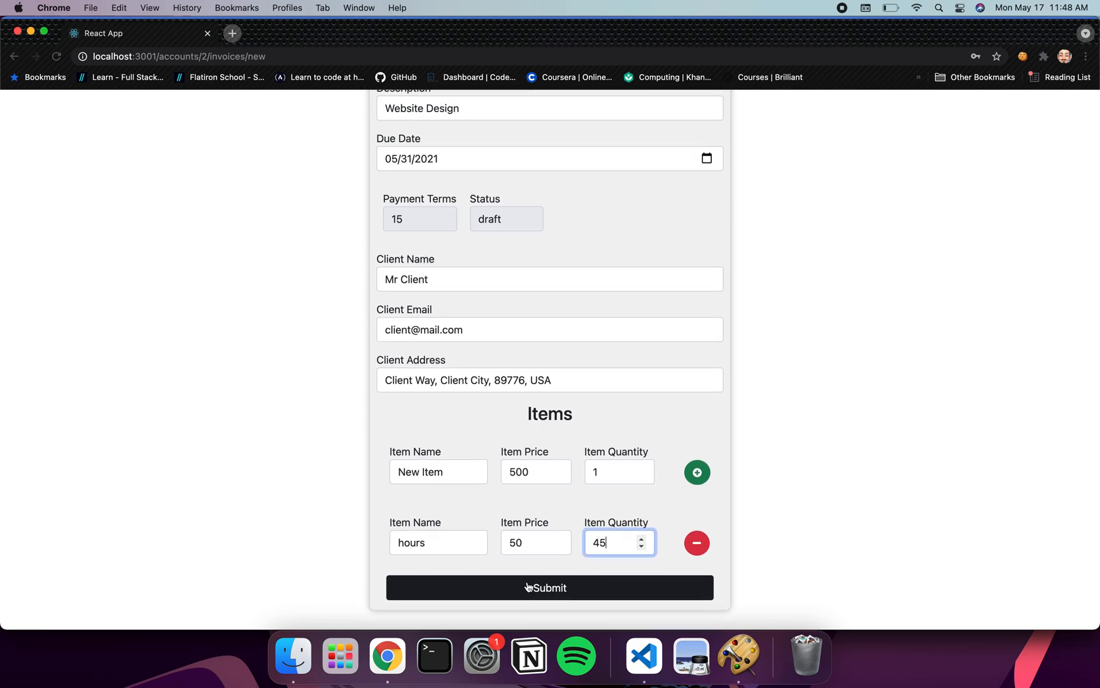
{"action": "left_click", "coordinate": [527, 587]}
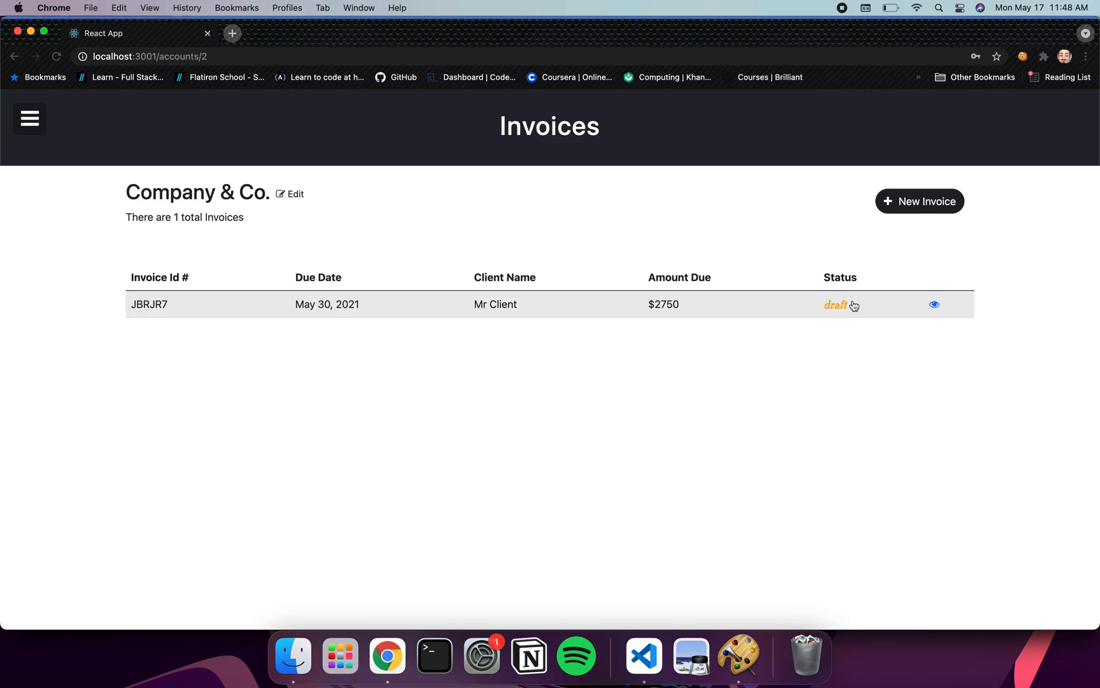
{"action": "left_click", "coordinate": [934, 304]}
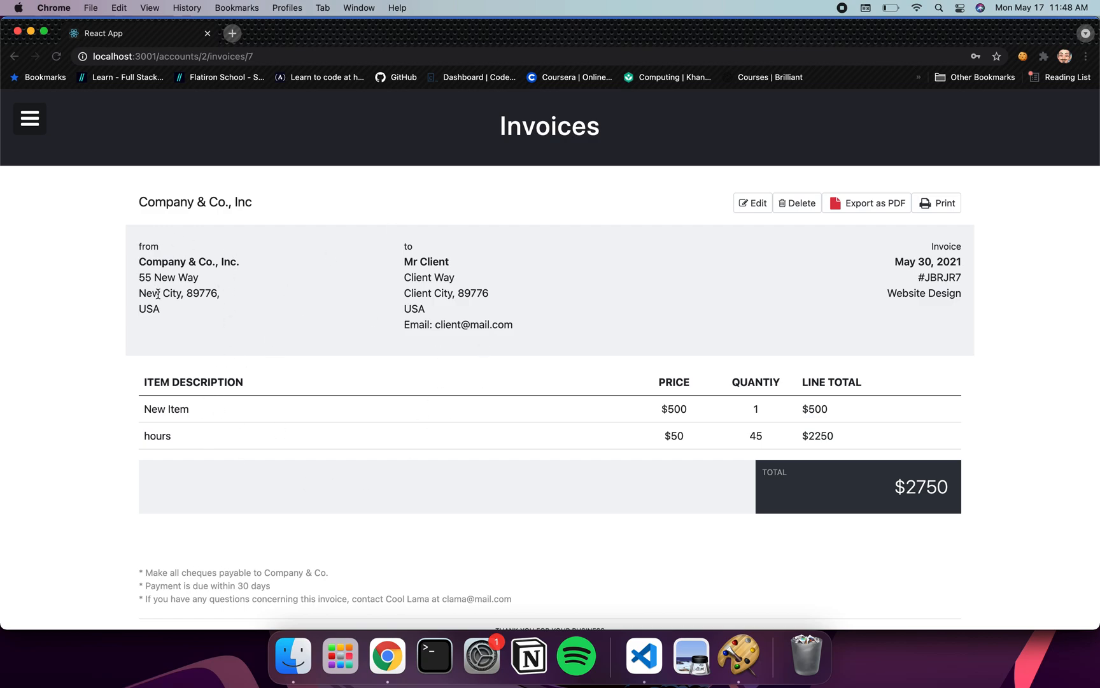
{"action": "scroll", "coordinate": [546, 355], "scroll_direction": "down", "scroll_amount": 2}
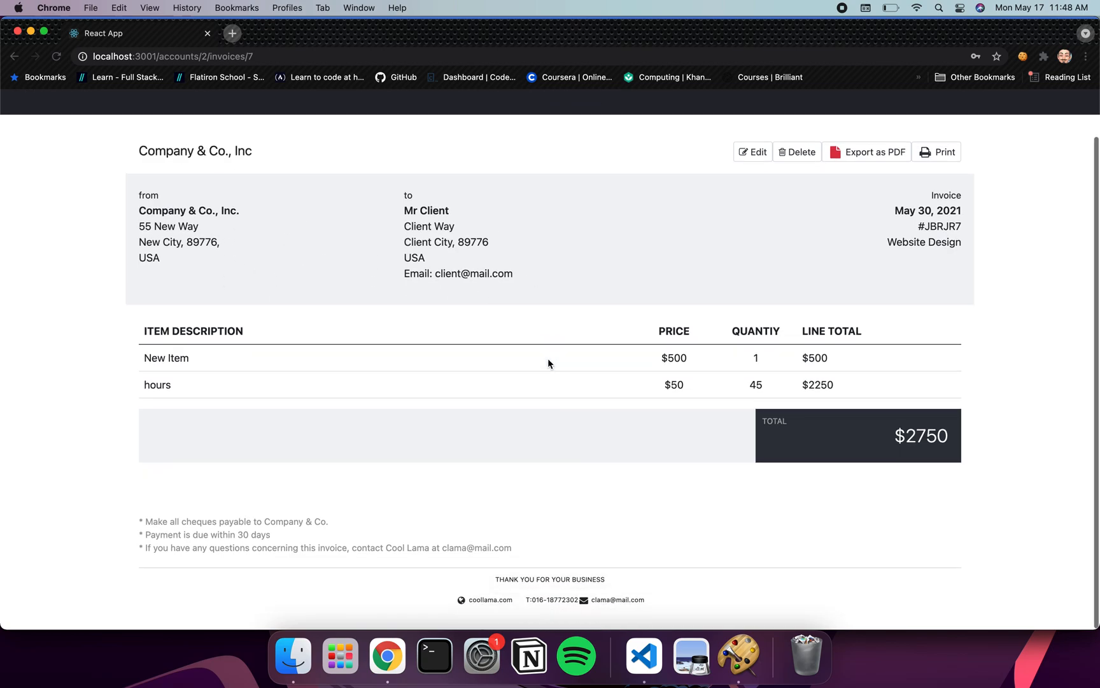
{"action": "scroll", "coordinate": [539, 468], "scroll_direction": "up", "scroll_amount": 2}
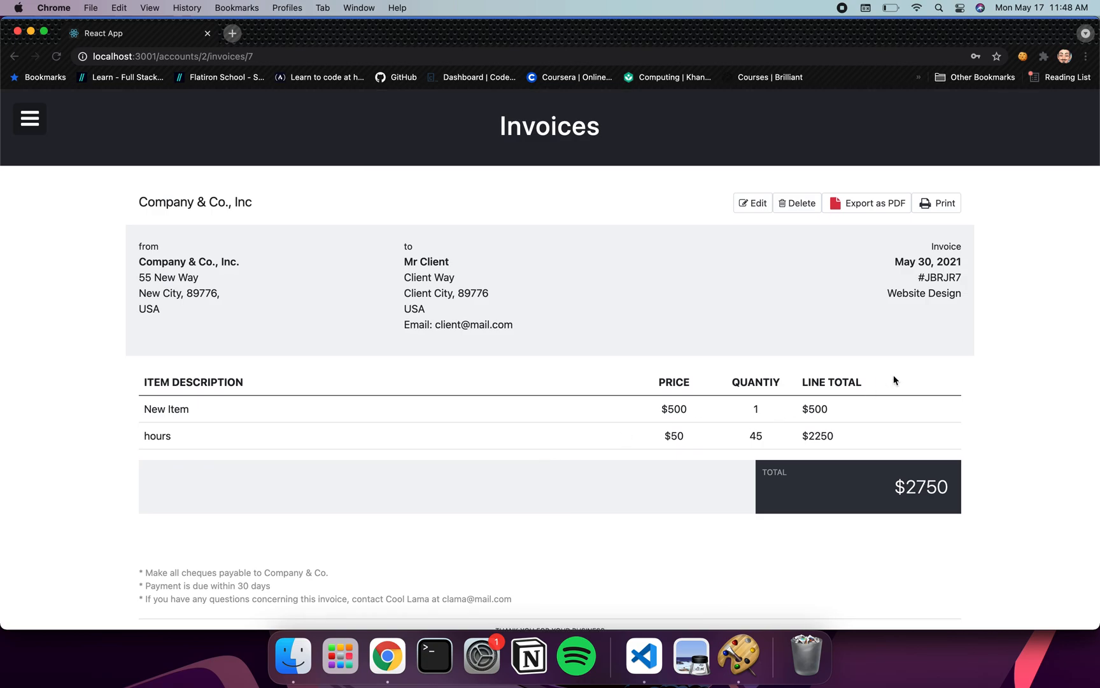
{"action": "scroll", "coordinate": [980, 324], "scroll_direction": "down", "scroll_amount": 1}
{"action": "scroll", "coordinate": [980, 325], "scroll_direction": "up", "scroll_amount": 1}
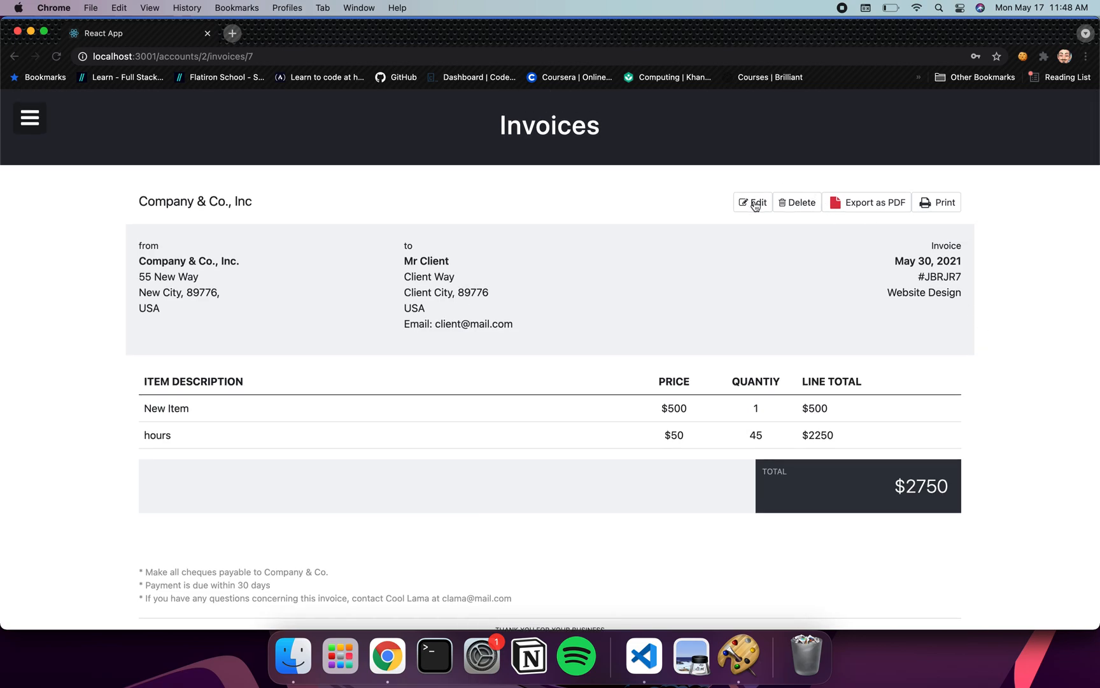
Change invoice JBRJR7's status to pending and save it
{"action": "left_click", "coordinate": [751, 202]}
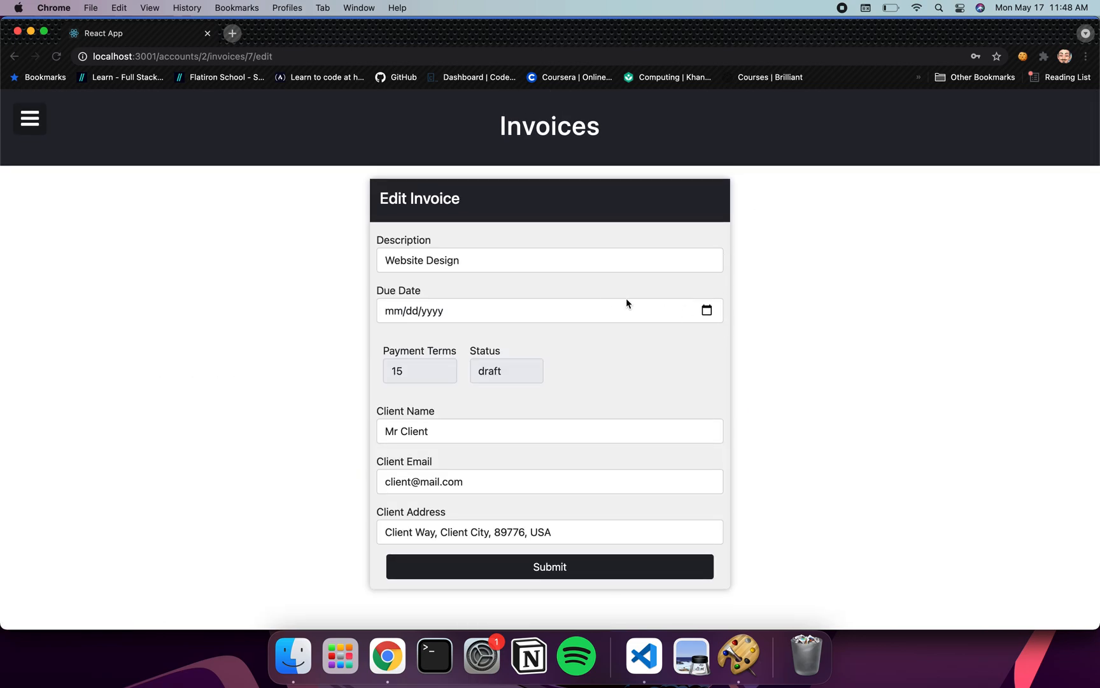
{"action": "left_click", "coordinate": [513, 367]}
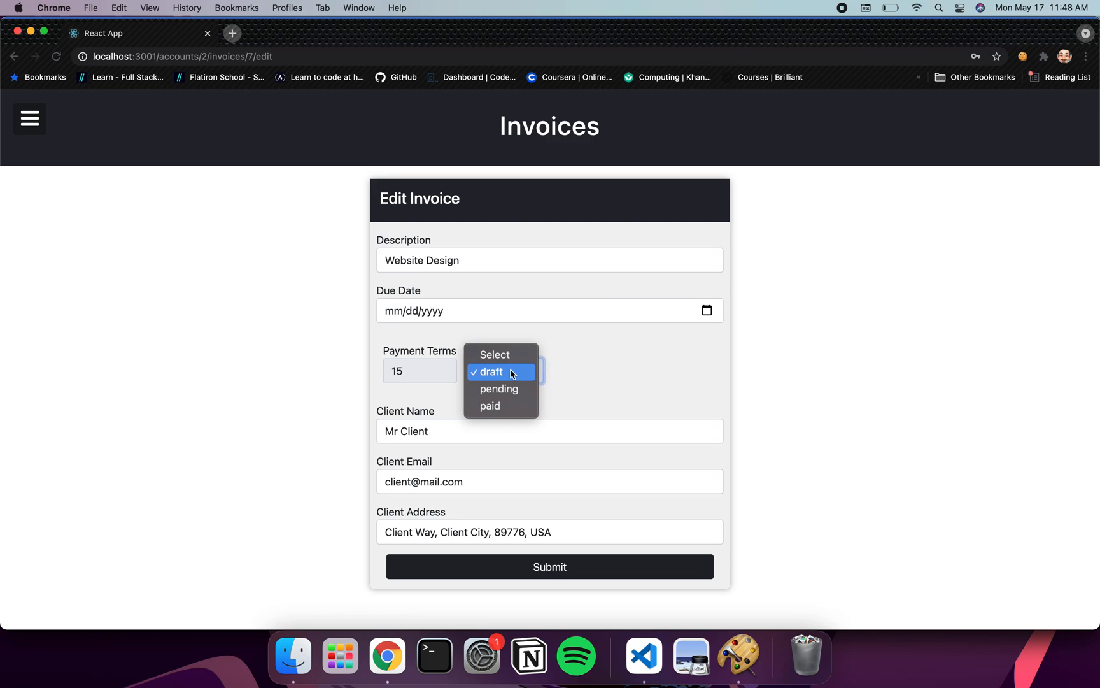
{"action": "left_click", "coordinate": [511, 391]}
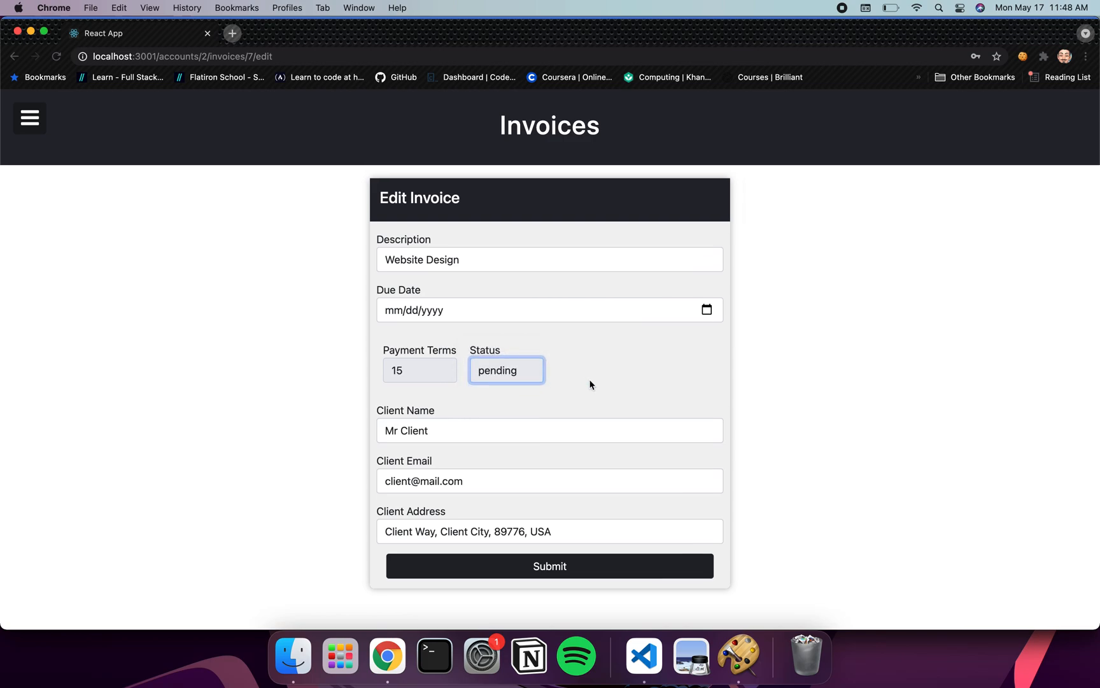
{"action": "left_click", "coordinate": [539, 568]}
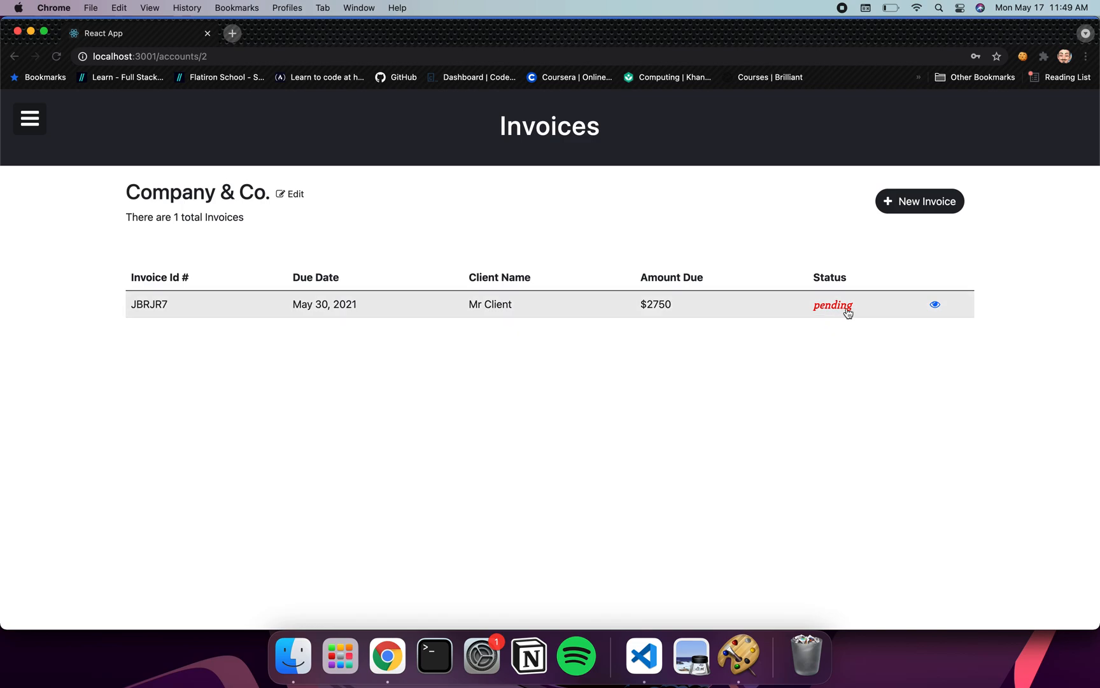
Open invoice JBRJR7's details and delete it
{"action": "left_click", "coordinate": [935, 305]}
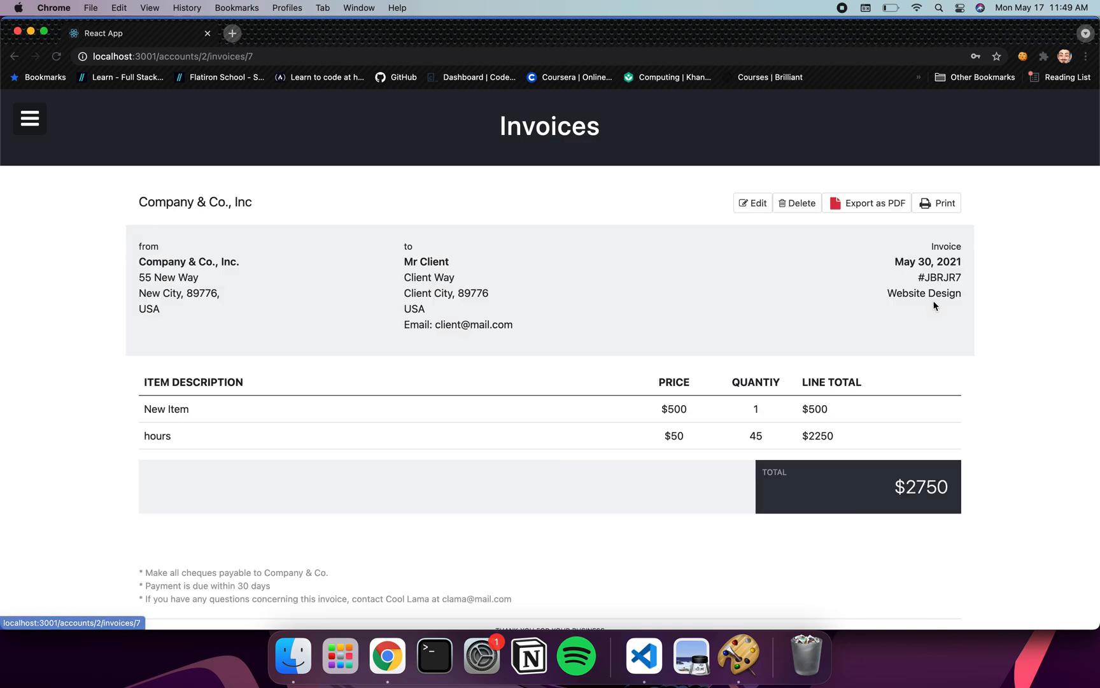
{"action": "scroll", "coordinate": [903, 357], "scroll_direction": "down", "scroll_amount": 1}
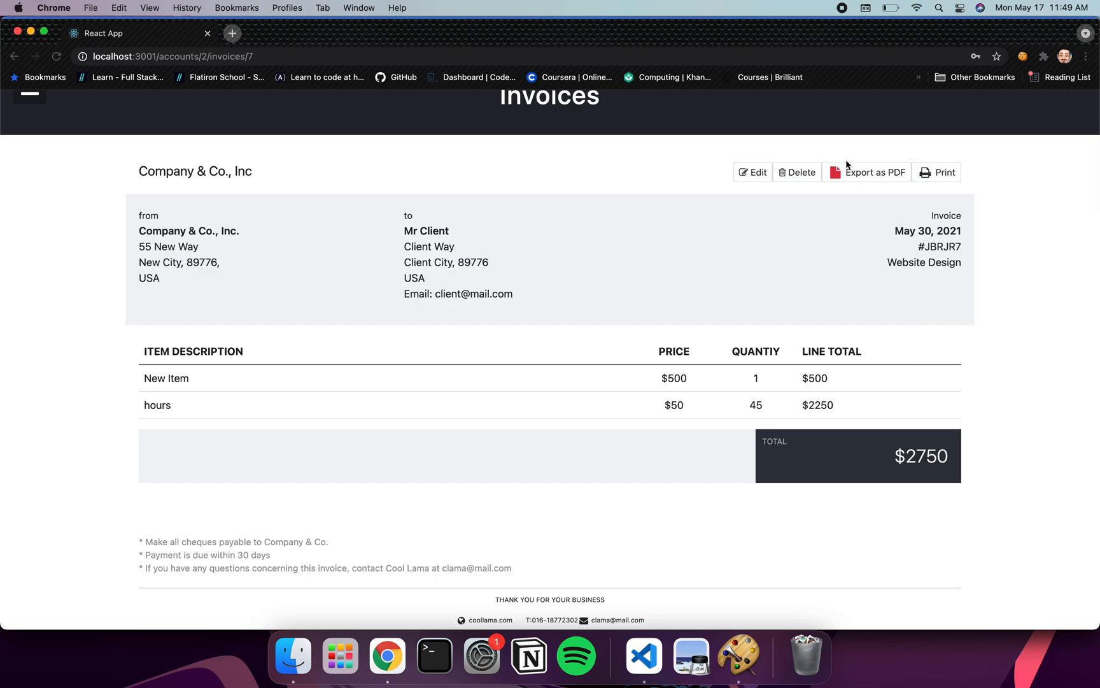
{"action": "left_click", "coordinate": [800, 175]}
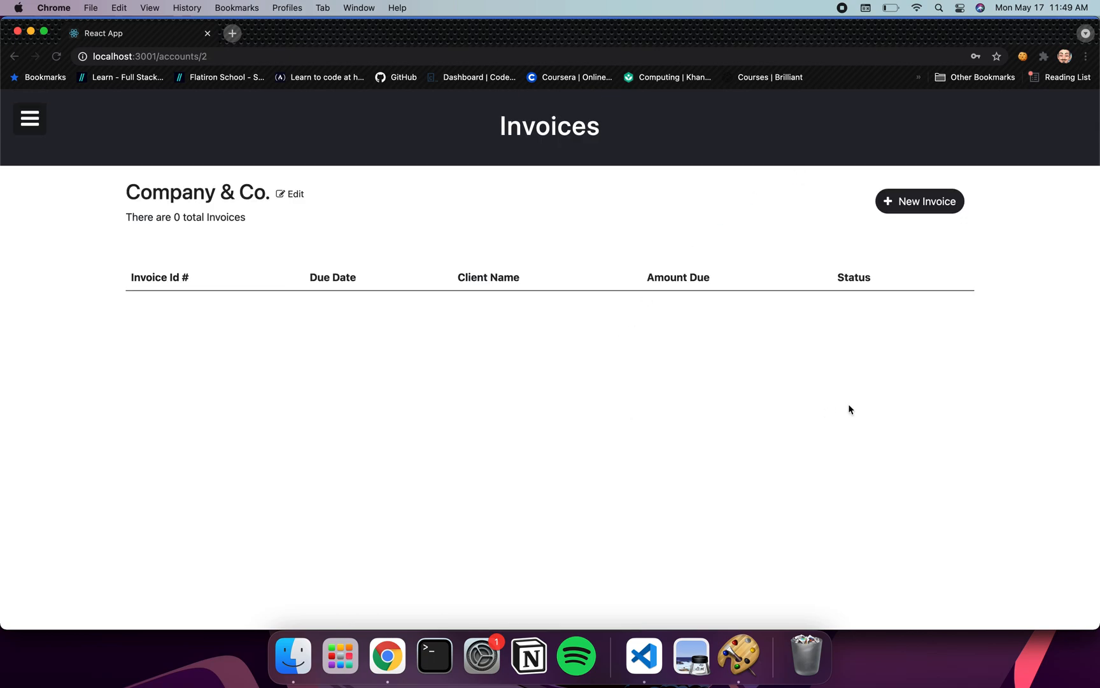
Go to Accounts, choose Cool Lama & Co., and view its VIUEP6 invoice
{"action": "left_click", "coordinate": [30, 124]}
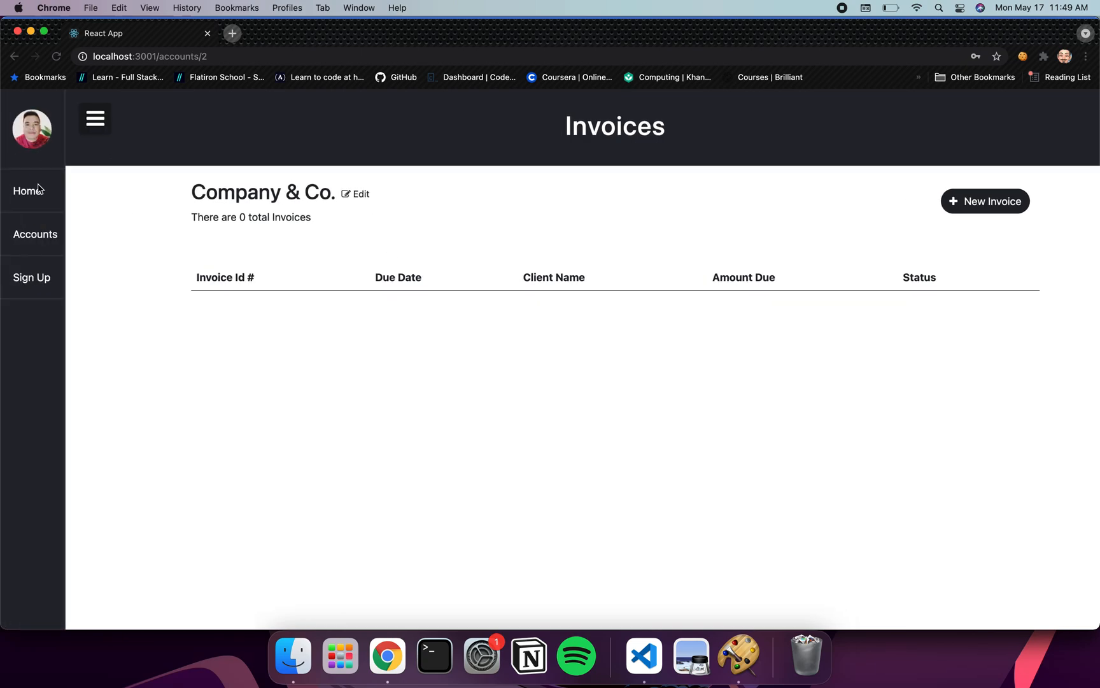
{"action": "left_click", "coordinate": [26, 233]}
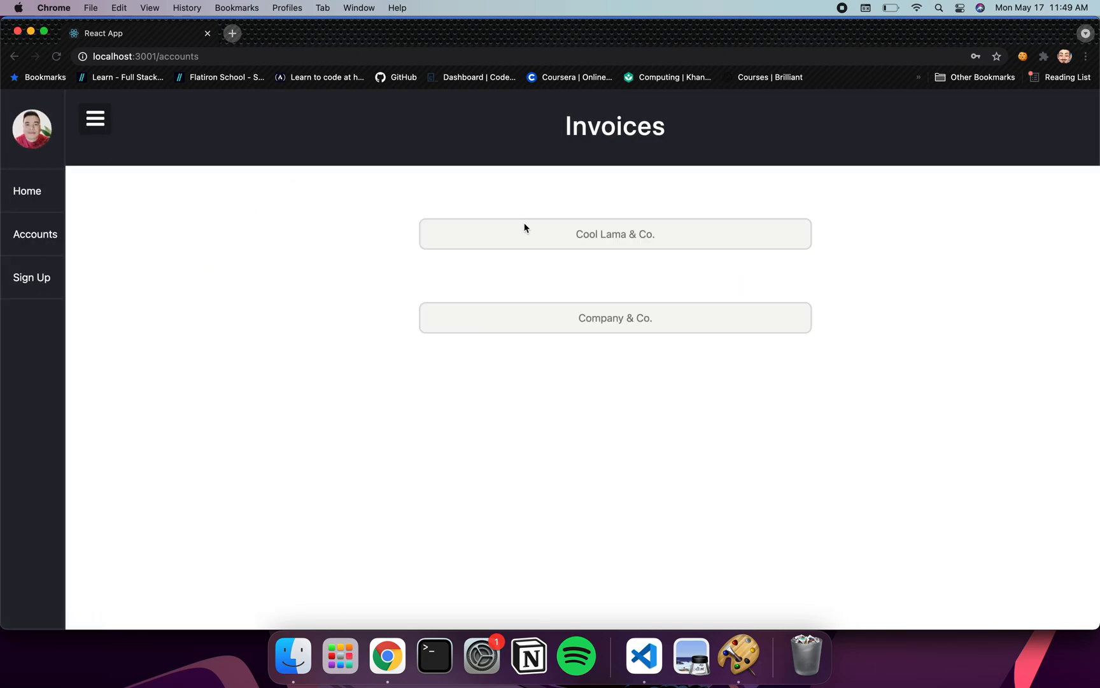
{"action": "left_click", "coordinate": [583, 236]}
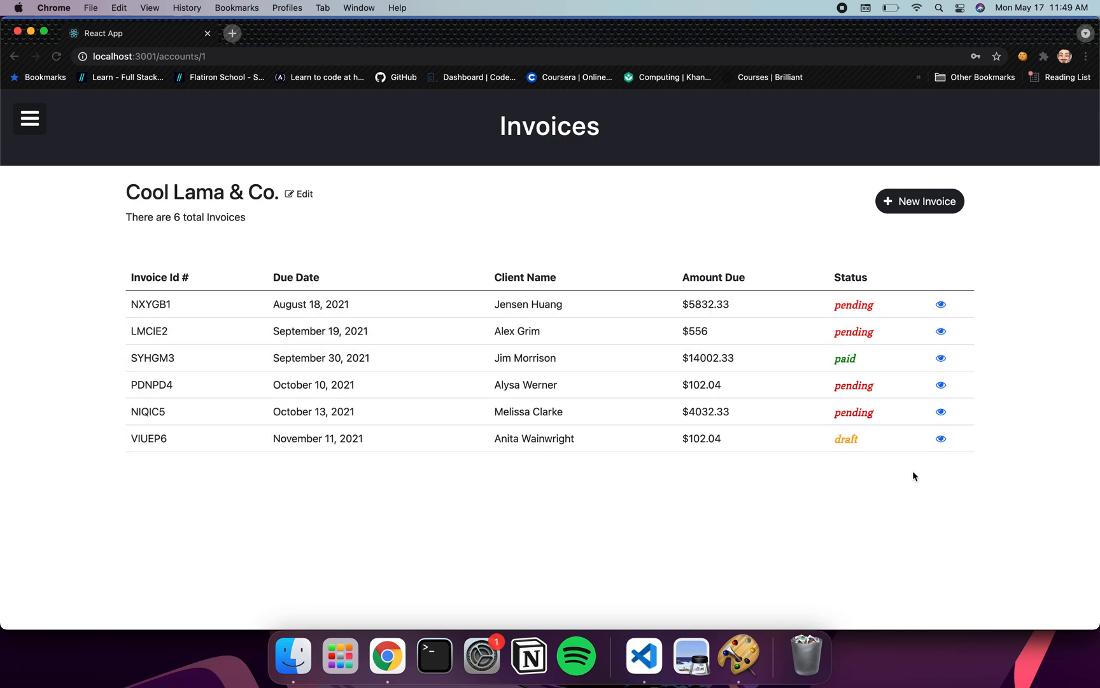
{"action": "left_click", "coordinate": [941, 439]}
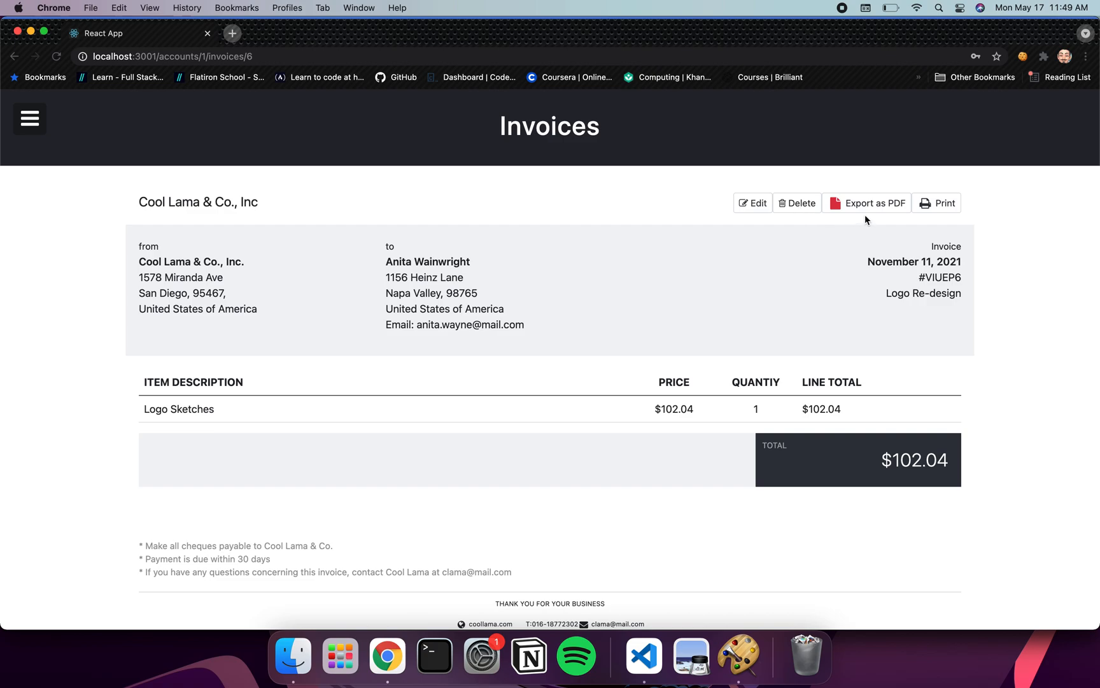
Export invoice VIUEP6 as PDF and view the downloaded file (7).pdf
{"action": "left_click", "coordinate": [882, 204]}
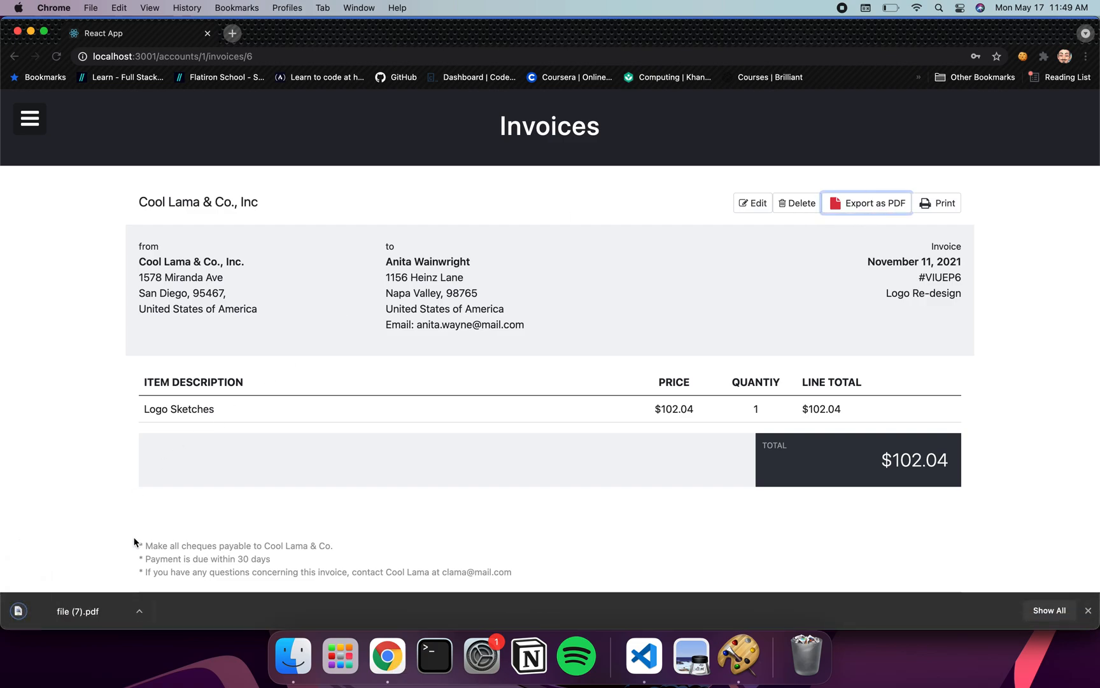
{"action": "left_click", "coordinate": [75, 612]}
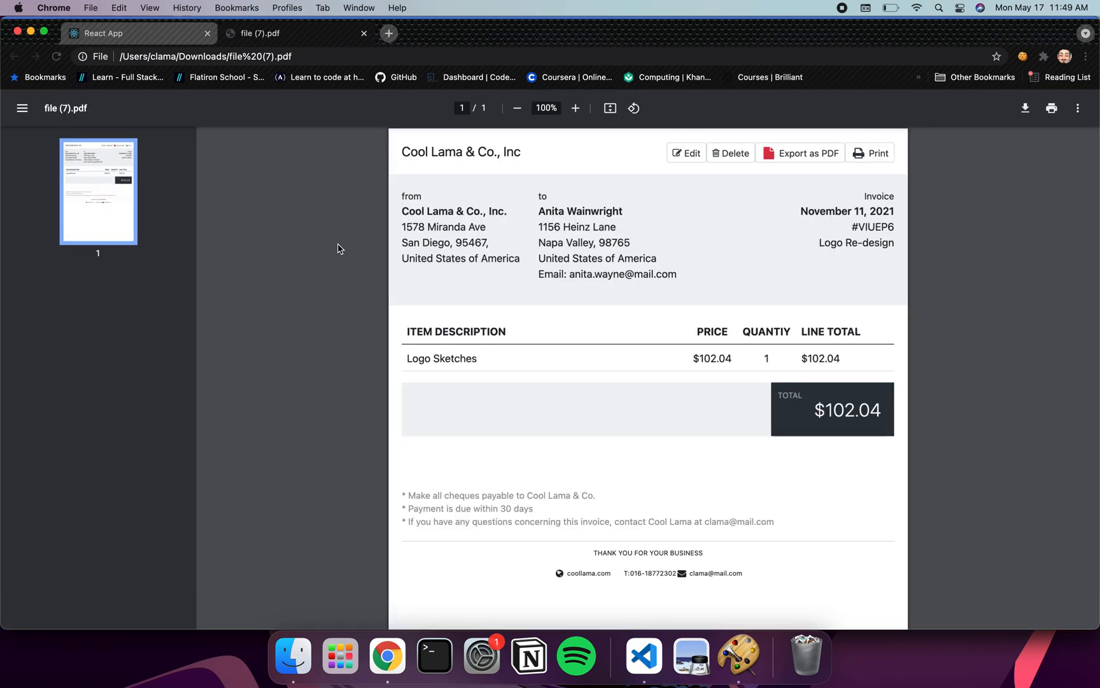
{"action": "left_click", "coordinate": [128, 33]}
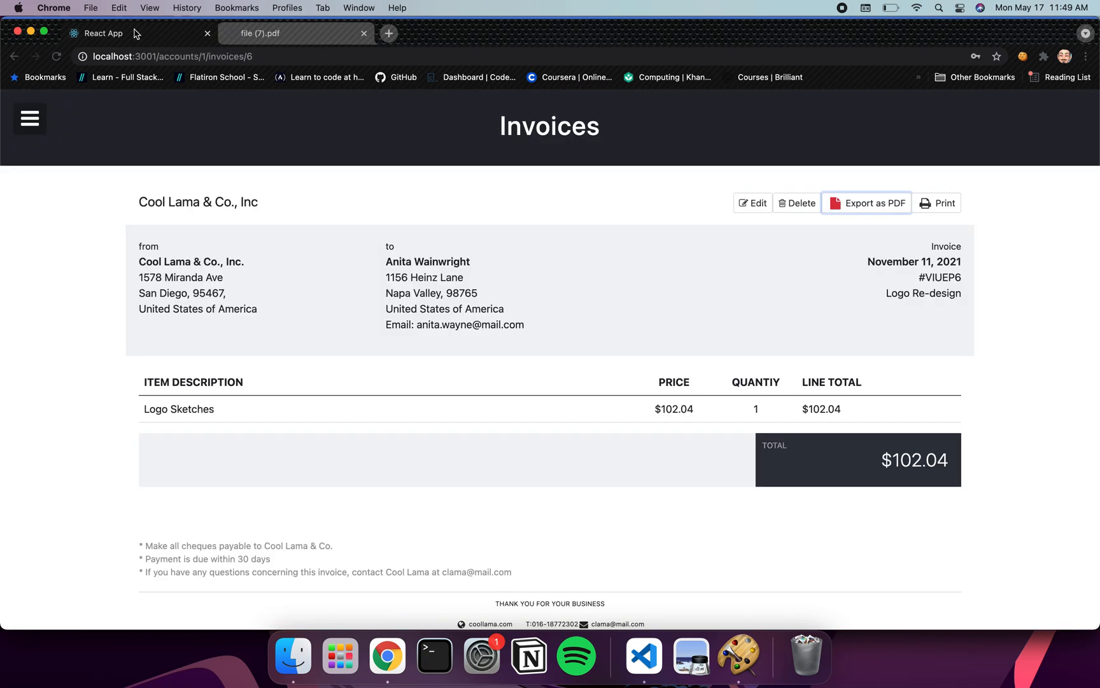
Open the invoice's print preview, check the destination options, then cancel without printing
{"action": "left_click", "coordinate": [1023, 198]}
{"action": "left_click", "coordinate": [943, 204]}
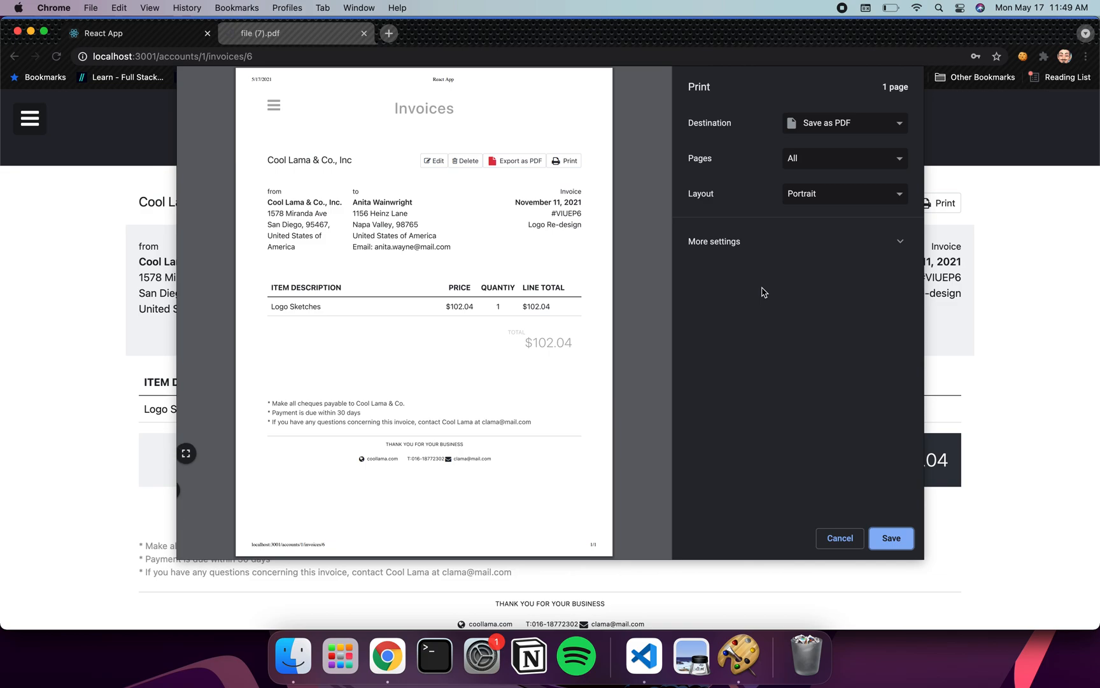
{"action": "left_click", "coordinate": [862, 135]}
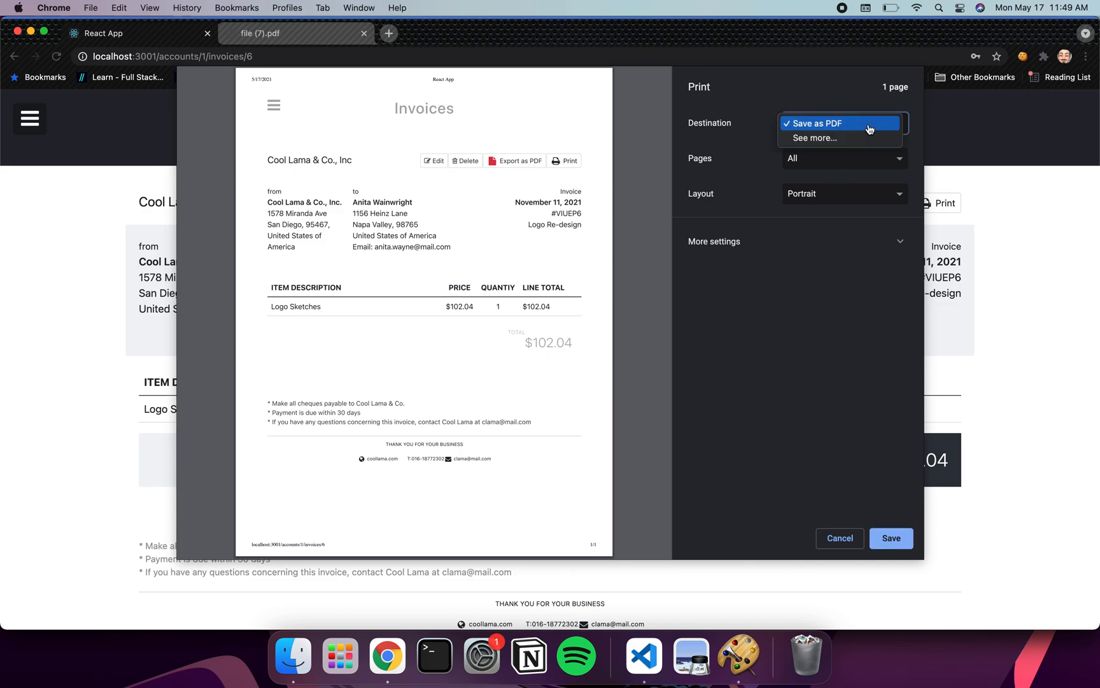
{"action": "left_click", "coordinate": [852, 139]}
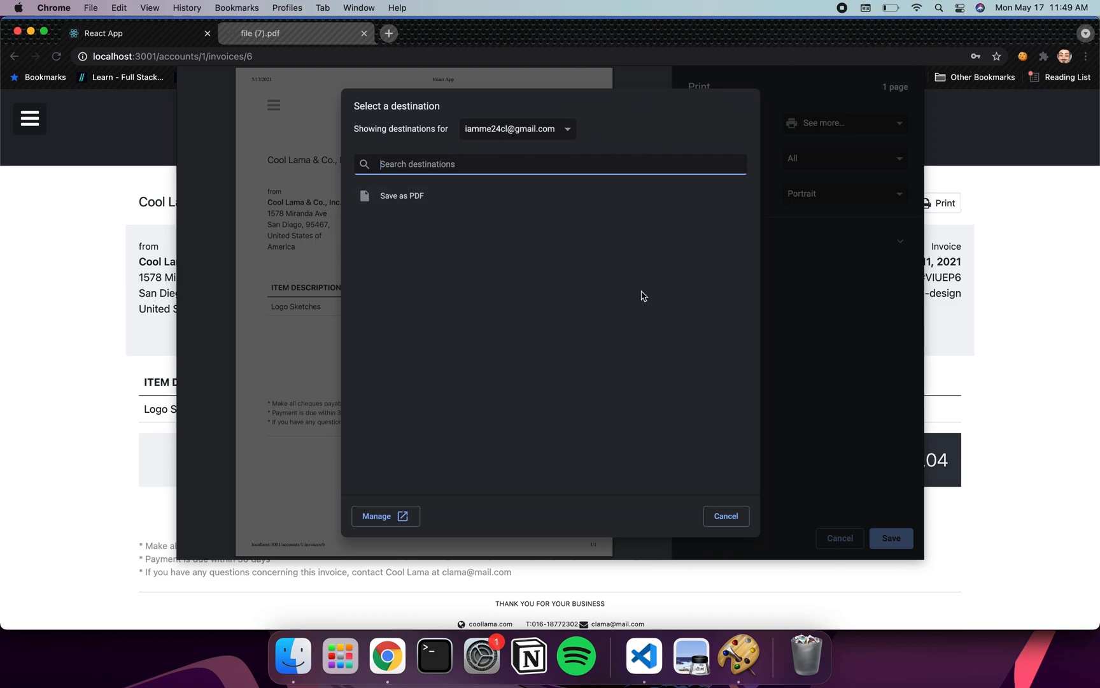
{"action": "left_click", "coordinate": [726, 517]}
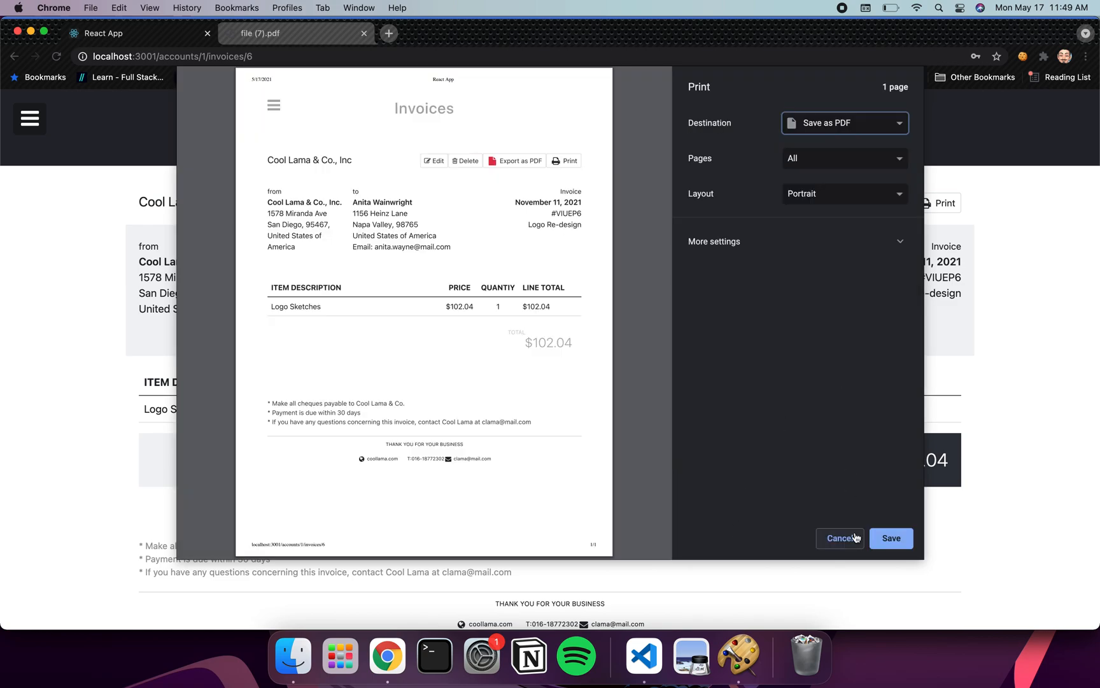
{"action": "left_click", "coordinate": [846, 538]}
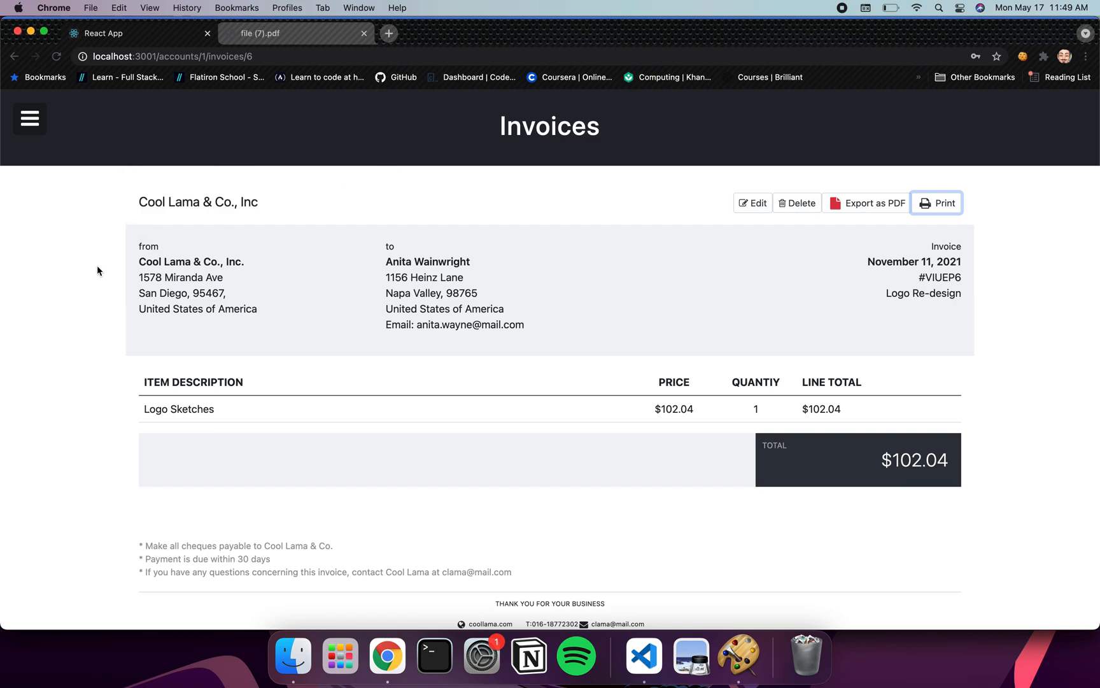
{"action": "scroll", "coordinate": [96, 299], "scroll_direction": "down", "scroll_amount": 1}
{"action": "scroll", "coordinate": [94, 304], "scroll_direction": "up", "scroll_amount": 1}
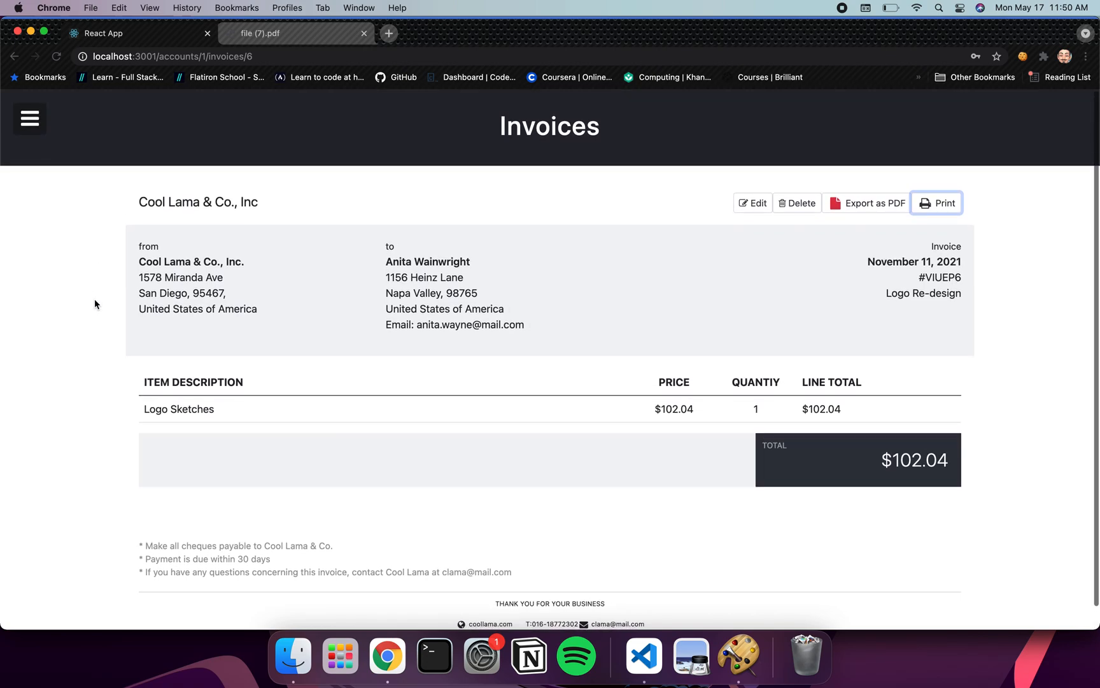